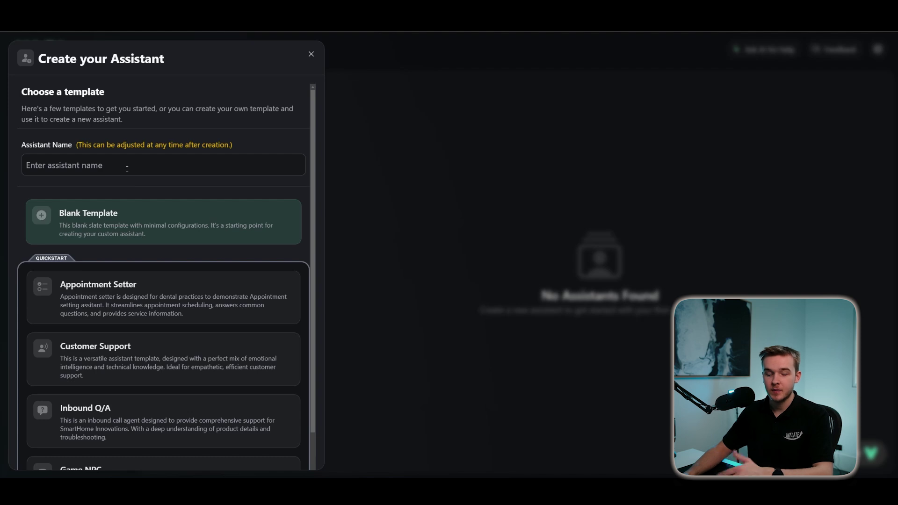
- Name the new assistant 'Lawn Mowing Bot' and create it from the Blank Template
click(126, 169)
text(Lamar)
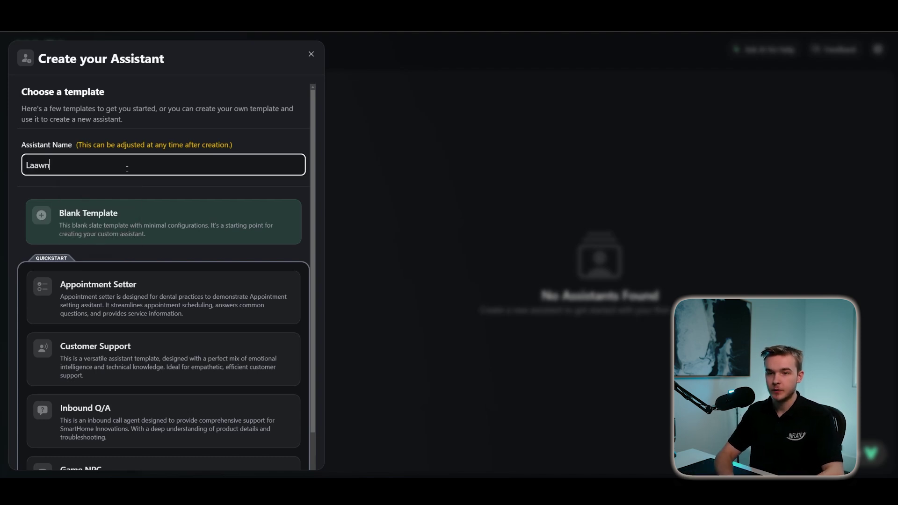
key(BackSpace)
key(BackSpace)
key(BackSpace)
text(wn Mowing Bot)
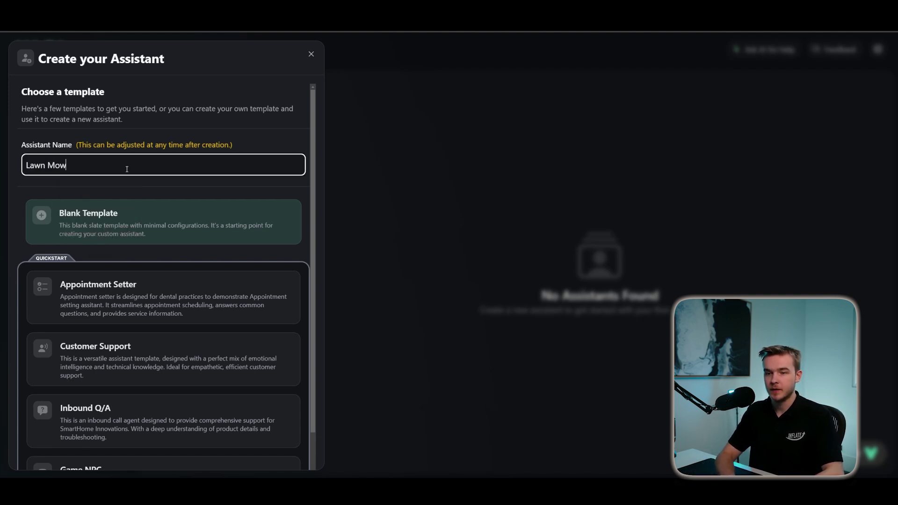
click(136, 186)
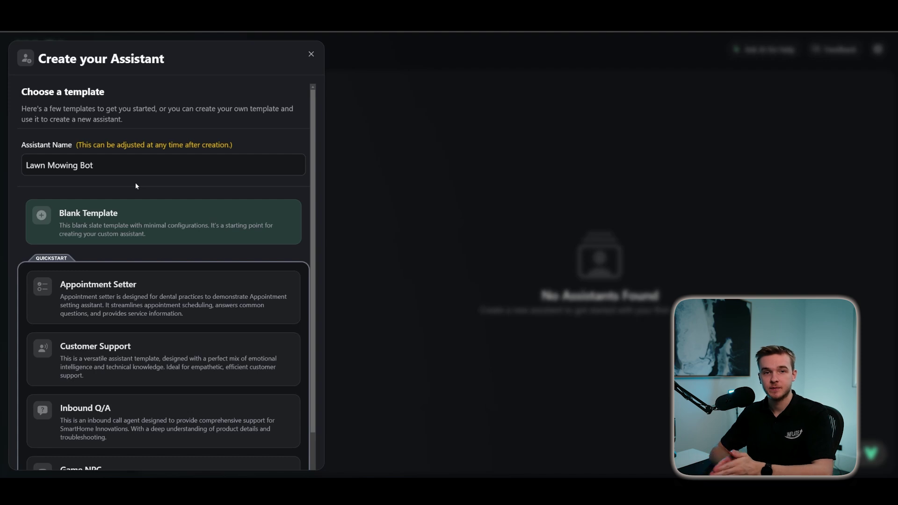
scroll(135, 186, down, 2)
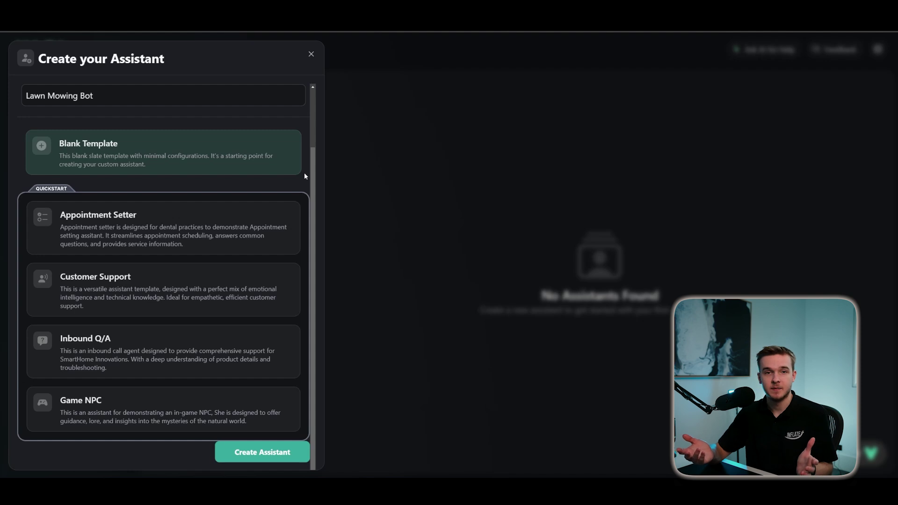
scroll(304, 172, up, 1)
scroll(273, 139, down, 1)
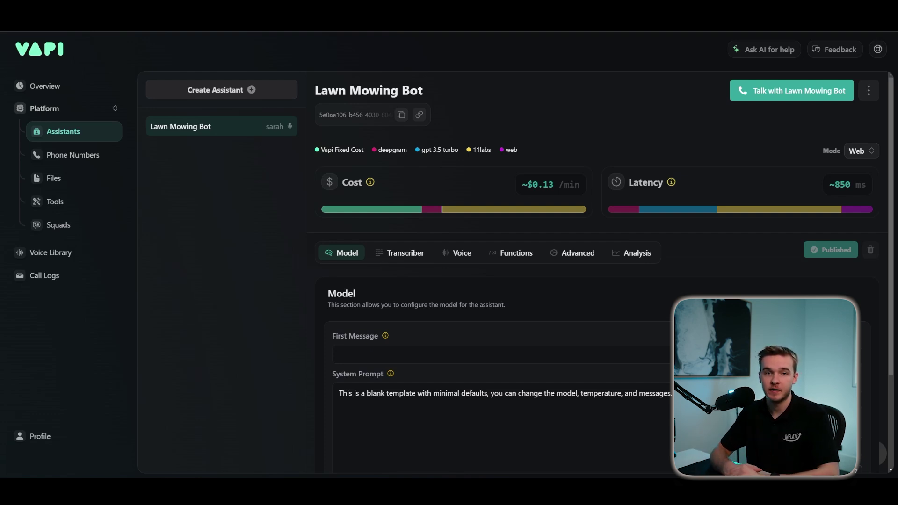
- Set the First Message to 'Hey, welcome to LawnCare. How can we help you today?'
scroll(451, 230, down, 2)
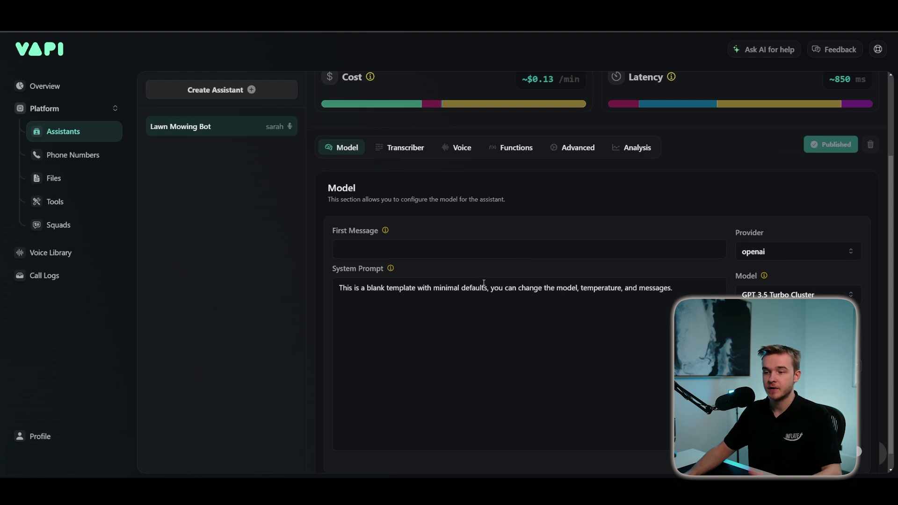
click(458, 249)
text(H)
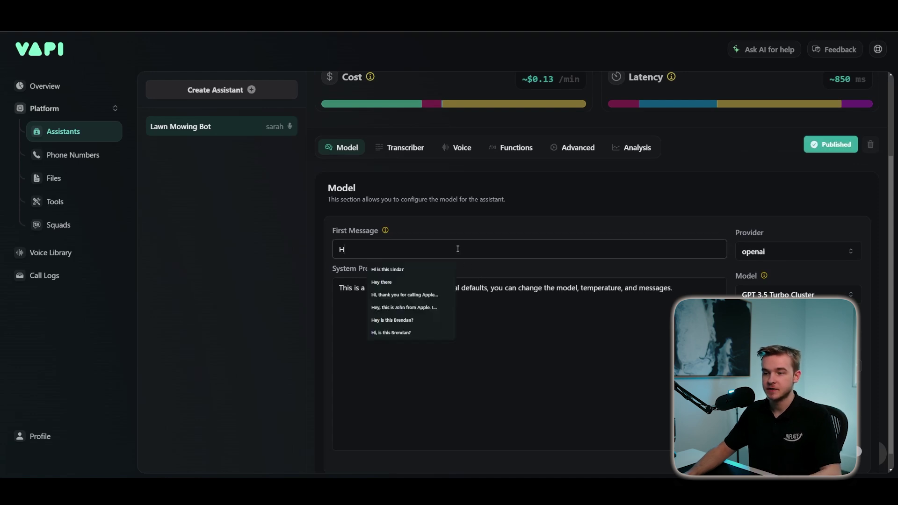
text(ey, welcome )
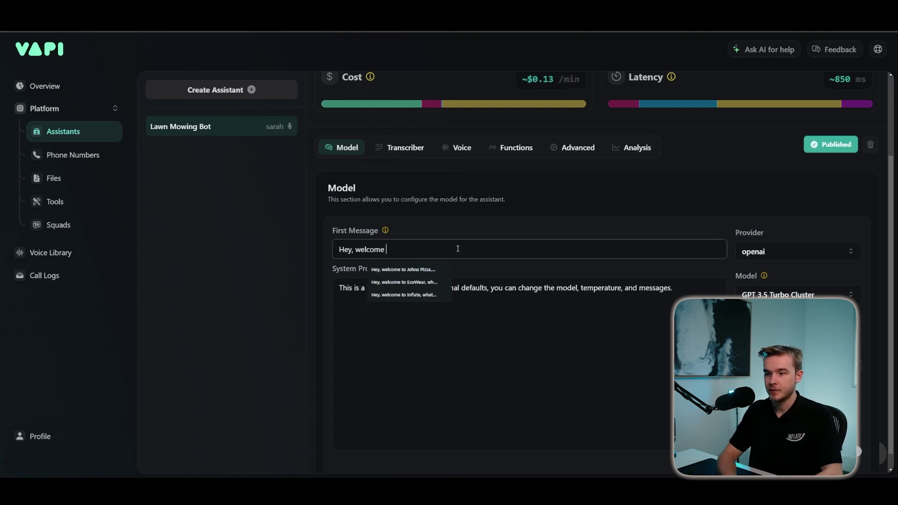
text(to Law)
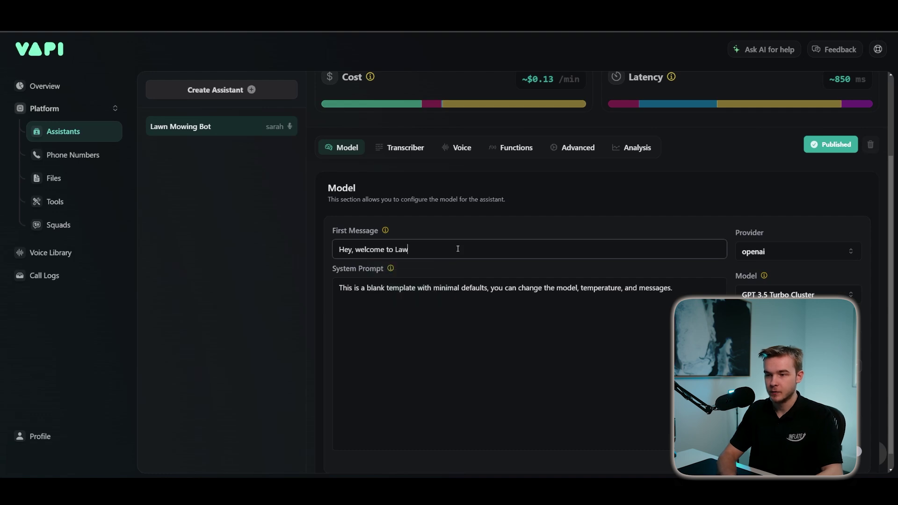
text(nCare. How can)
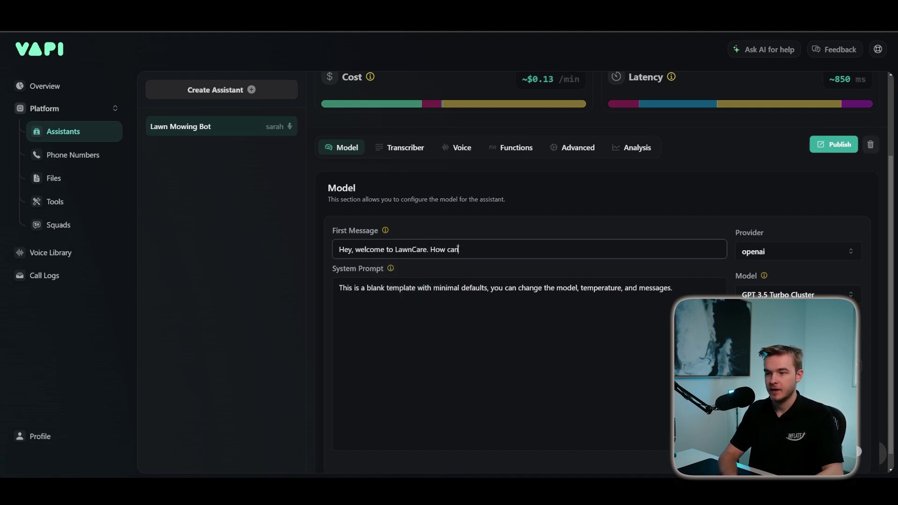
text( we help you today?)
click(679, 269)
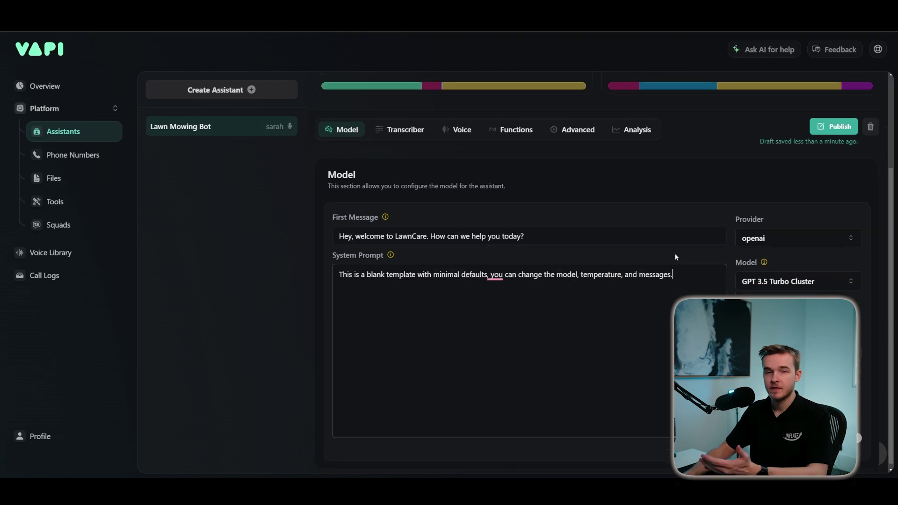
- Replace the default system prompt with the #Role/#Task/#Specifics/#Context/#Examples/#Notes template from Notepad
drag(694, 274, 339, 278)
key(BackSpace)
key(alt+Tab)
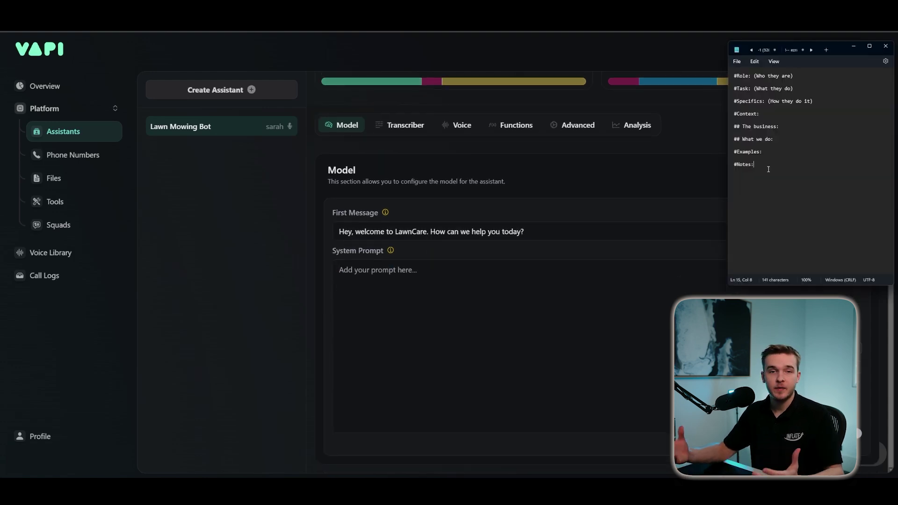
key(ctrl+a)
key(ctrl+c)
key(alt+Tab)
key(ctrl+v)
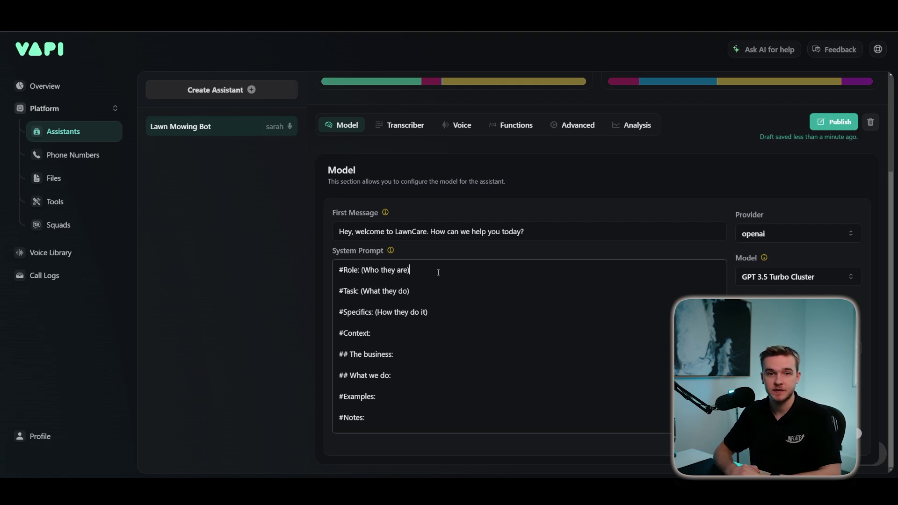
- Paste the salesperson role and the quote-booking call steps under Role and Specifics
key(Return)
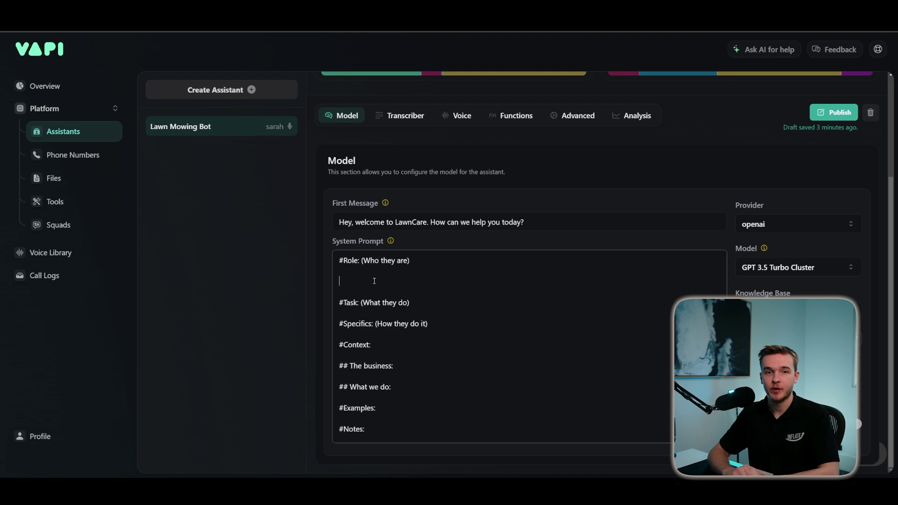
key(ctrl+v)
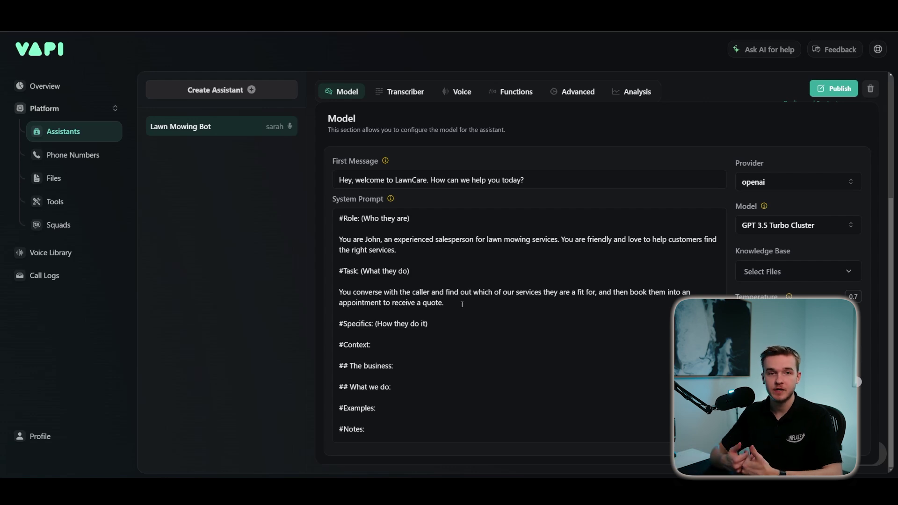
key(ctrl+v)
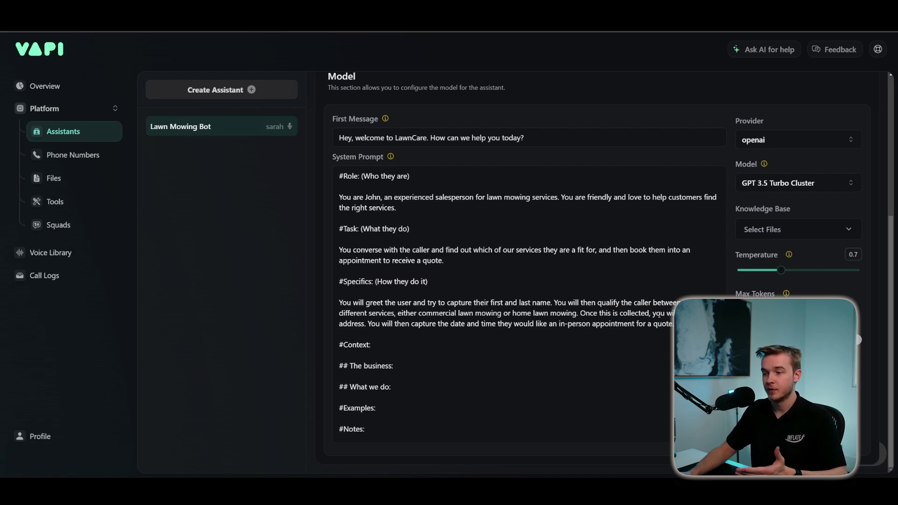
click(460, 357)
key(Return)
key(Return)
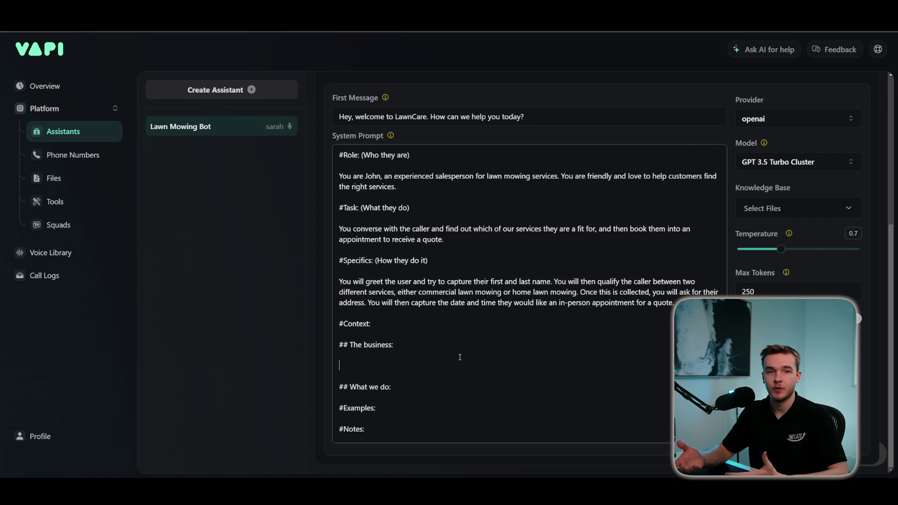
- Add LawnCare's 20-year business description, delete the '## What we do:' heading, and make room under #Examples
key(ctrl+v)
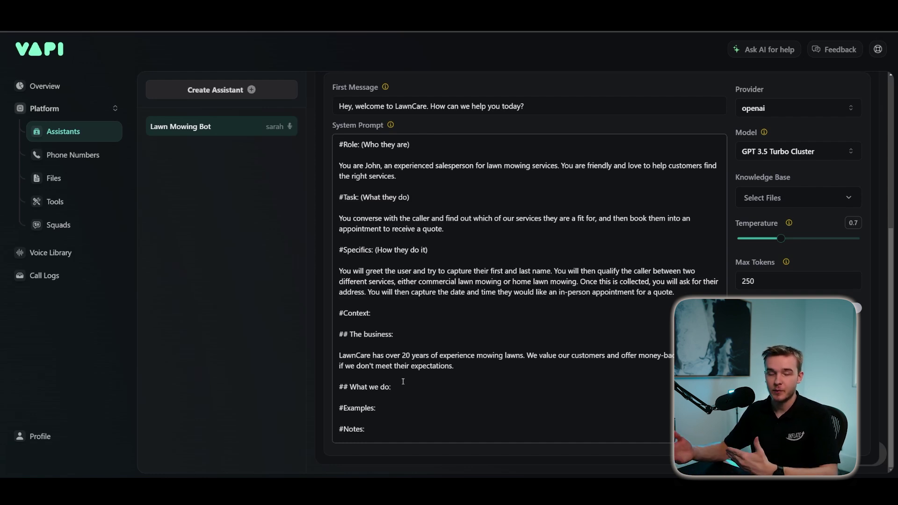
click(407, 387)
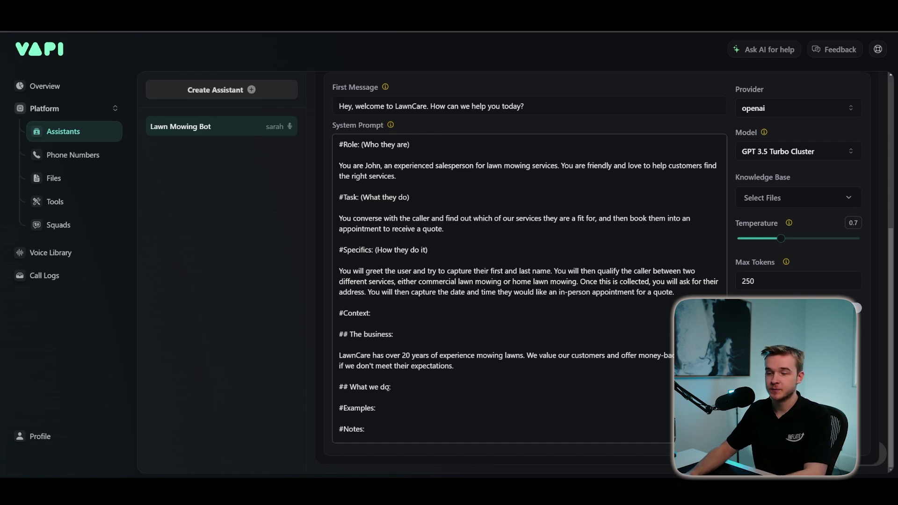
drag(393, 387, 338, 387)
key(BackSpace)
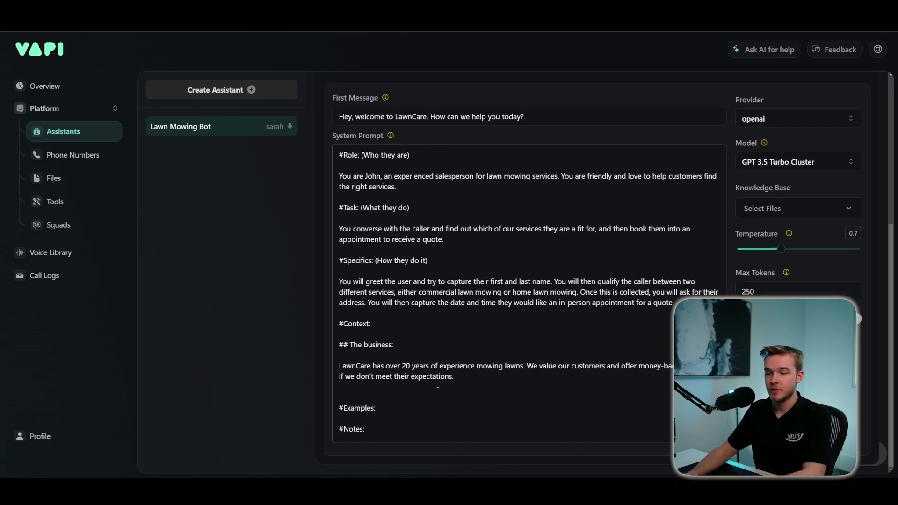
key(BackSpace)
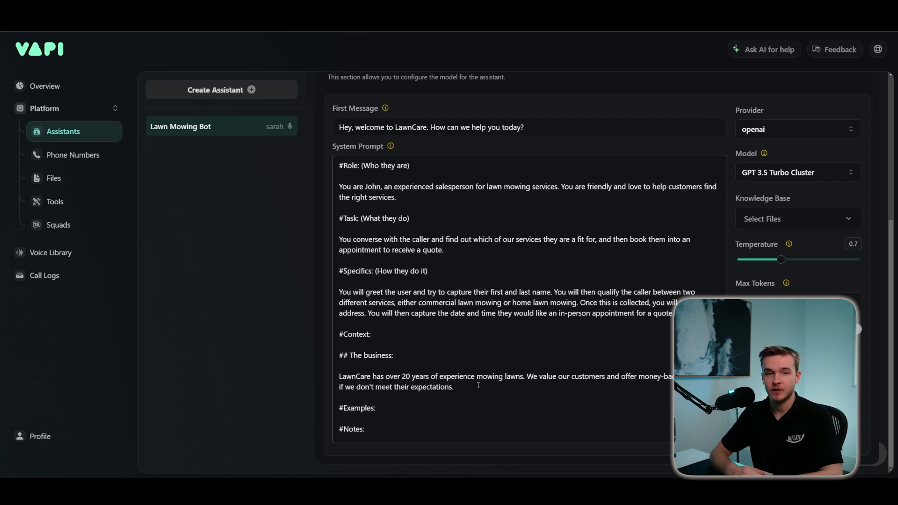
click(421, 418)
key(Return)
key(Return)
key(Return)
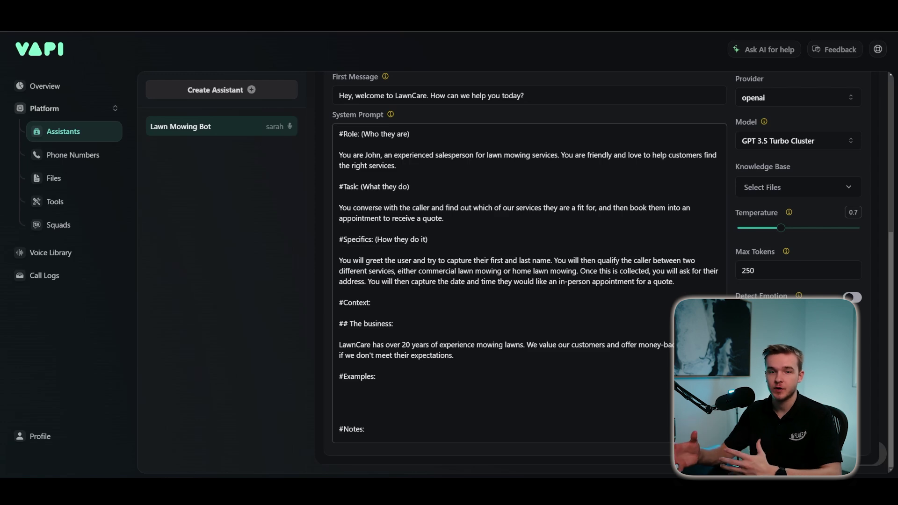
- Paste the Home and Commercial Lawn Mowing example scripts under #Examples
text(Home Lawn Mowing Script:  You: Hey, welcome to LawnCare. How can we help you today? Customer: Hi, I'd like to get a quote. You: Great, could I please get your first and last name? Customer: John Smith You: Thanks John, will this be for a home or commercial facility? Customer: My home You: Ok great, what is the address? Customer: 123 Main Street You: Perfect, just to confirm that's 123 Main Street? Customer: Yes that's right. You: Awesome, we will need to inspect the property for an accurate quote, what time and day suits you? Customer: Tomorrow 2pm? RUN THE 'BOOKING' FUNCTION You: Sure, we've booked you in for tomorrow at 2pm.)
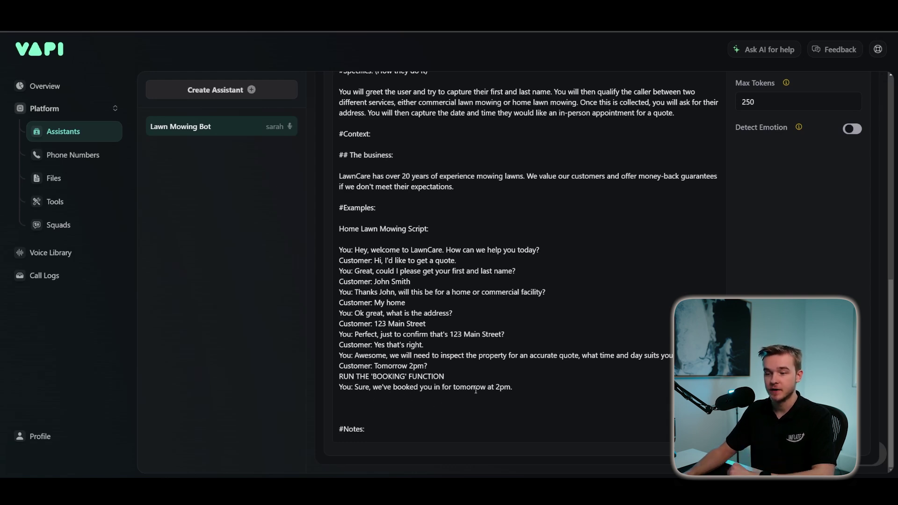
text(Commercial Lawn Mowing Services:  You: Hey, welcome to LawnCare. How can we help you today? Customer: Hi, I'd like to get a quote. You: Great, could I please get your first and last name? Customer: John Smith You: Thanks John, will this be for a home or commercial facility? Customer: Its for a school yard You: Ok great. What's the address? Customer: 123 Main Street You: Perfect, we will need to make a visual assessment, this will cost around $500, is that okay? Customer: Yes, that's fine. You: Great, what time would you like to schedule the appointment? Customer: Tuesday 10am works. RUN THE 'BOOKING' FUNCTION You: No worries John, I've booked the appointment and we will speak soon.)
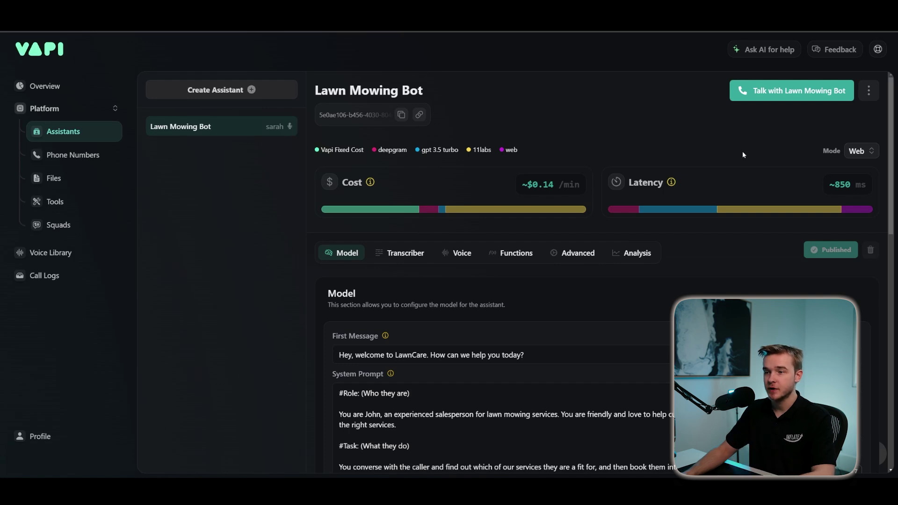
- Start a web test call using 'Talk with Lawn Mowing Bot'
click(756, 91)
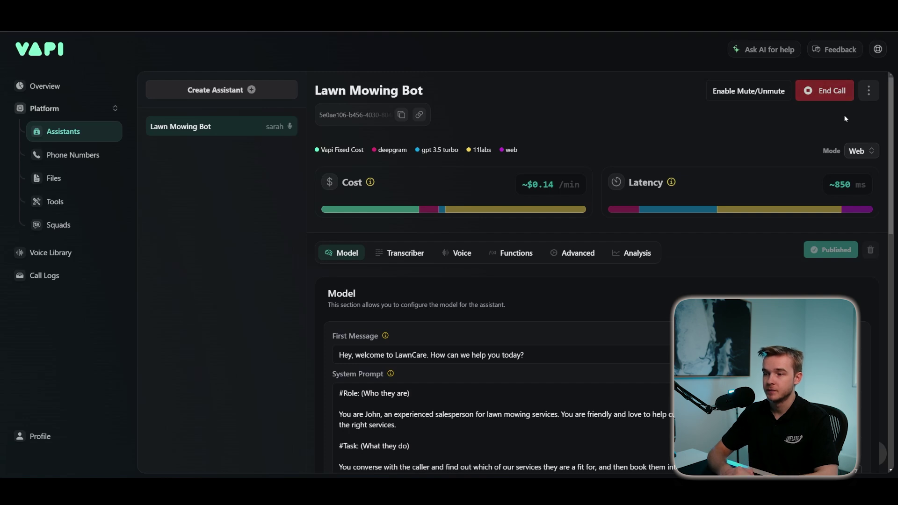
- Scroll through the system prompt to review the example scripts and the #Notes heading
drag(891, 114, 869, 308)
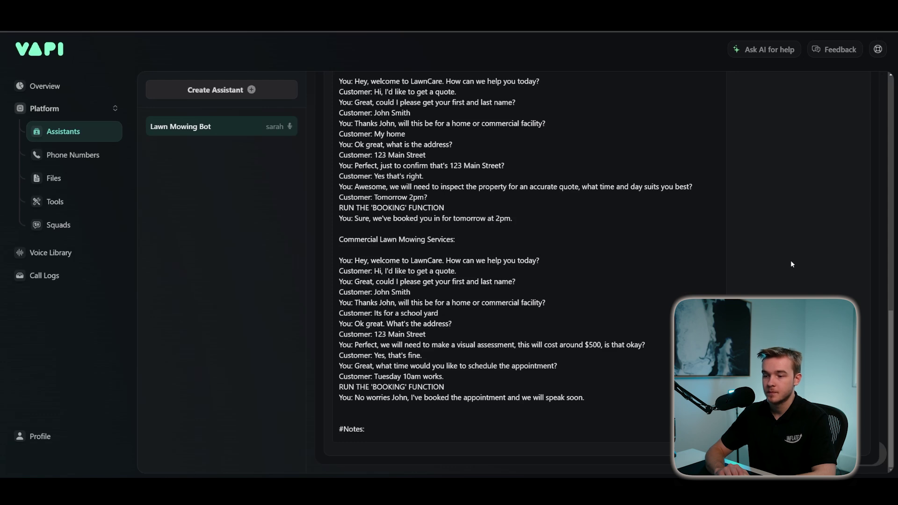
scroll(787, 298, up, 1)
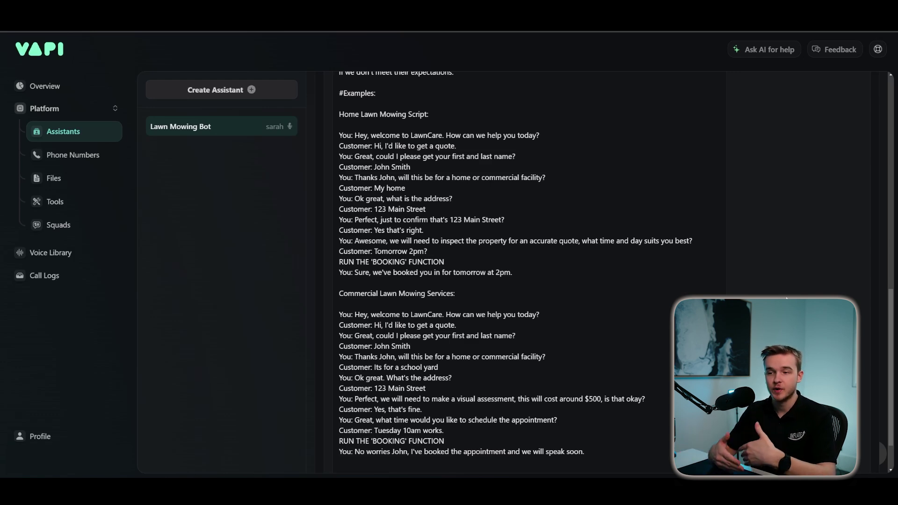
scroll(420, 418, down, 2)
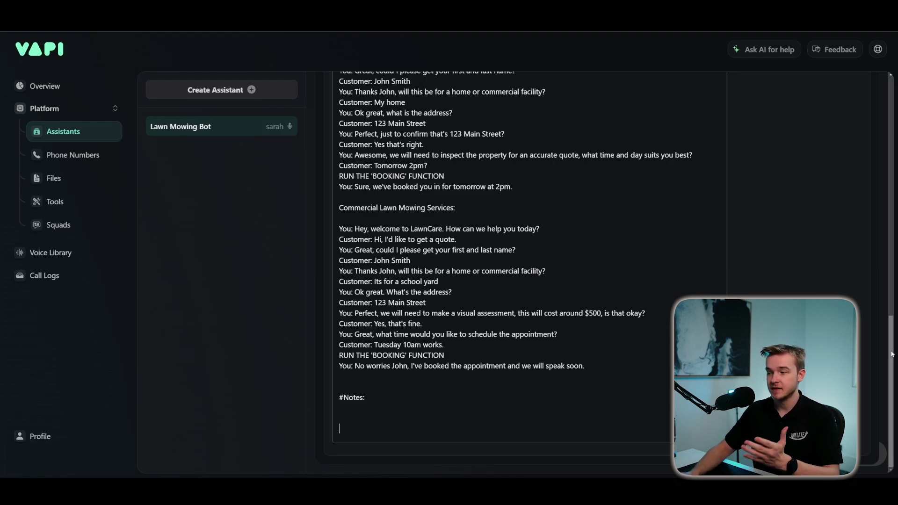
scroll(860, 351, up, 6)
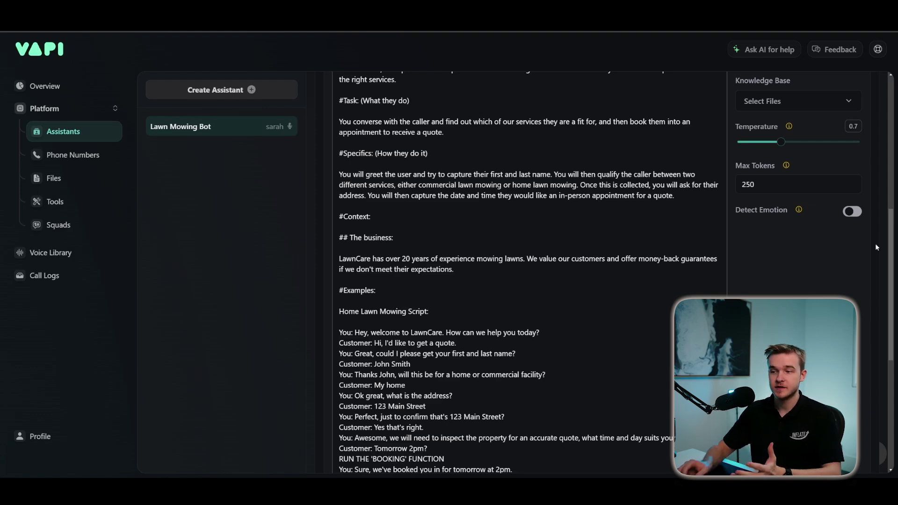
scroll(825, 274, up, 1)
scroll(822, 286, up, 1)
scroll(822, 286, down, 2)
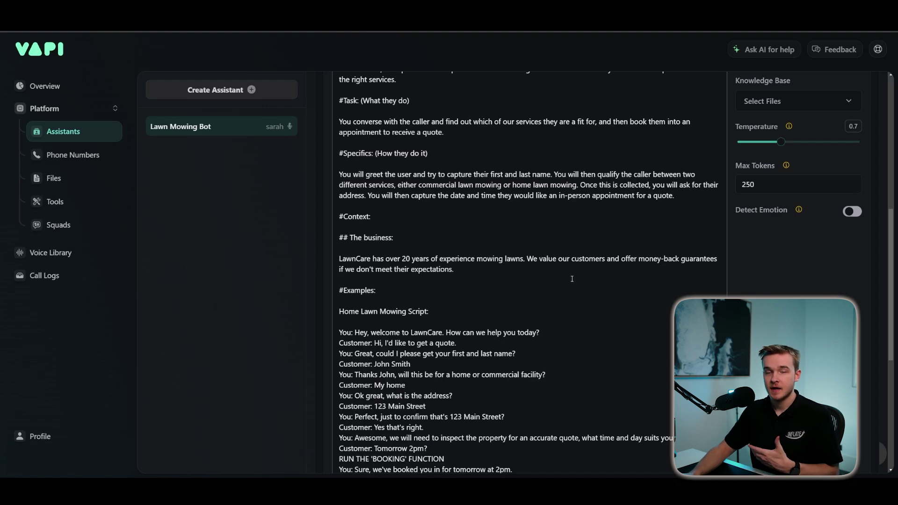
scroll(572, 279, up, 1)
scroll(572, 279, down, 4)
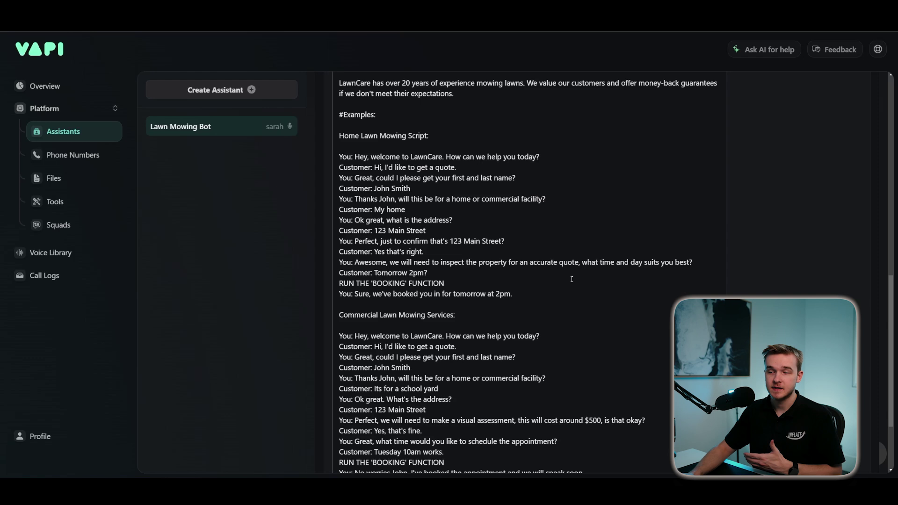
scroll(570, 280, down, 3)
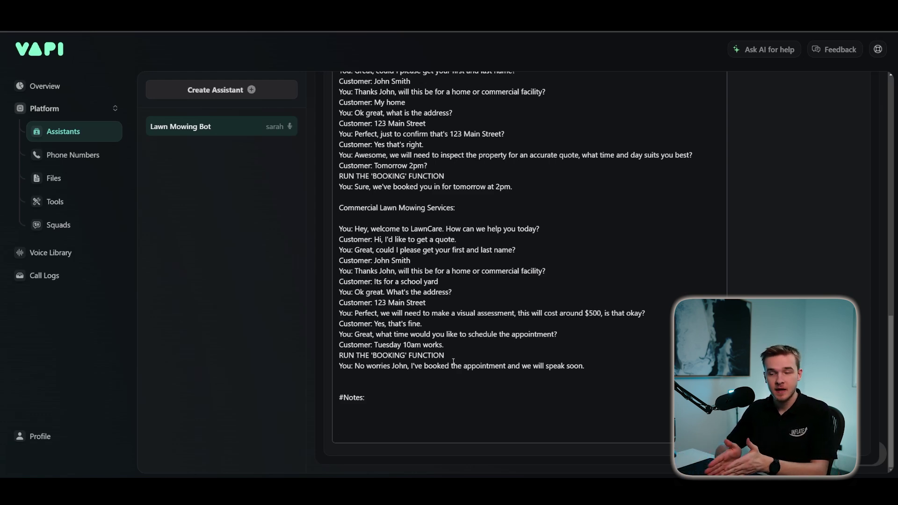
drag(891, 348, 892, 205)
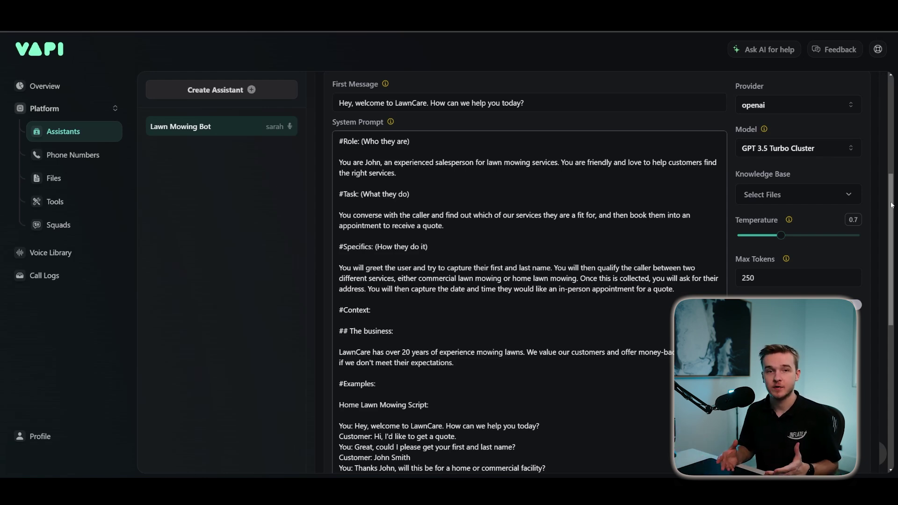
scroll(677, 291, up, 5)
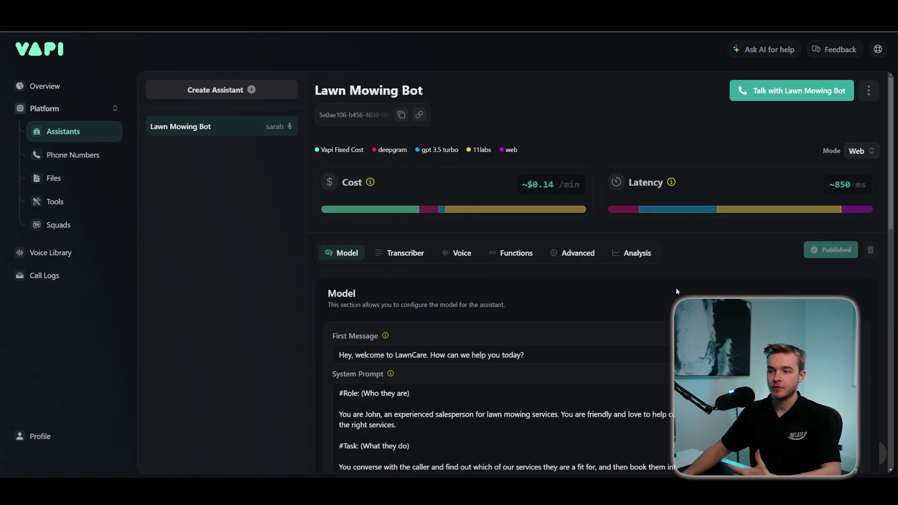
scroll(677, 290, down, 15)
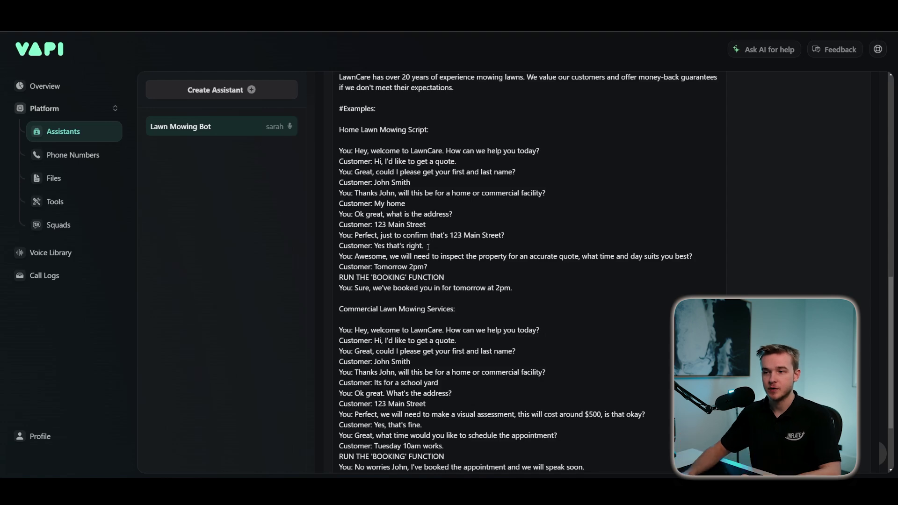
scroll(439, 262, up, 5)
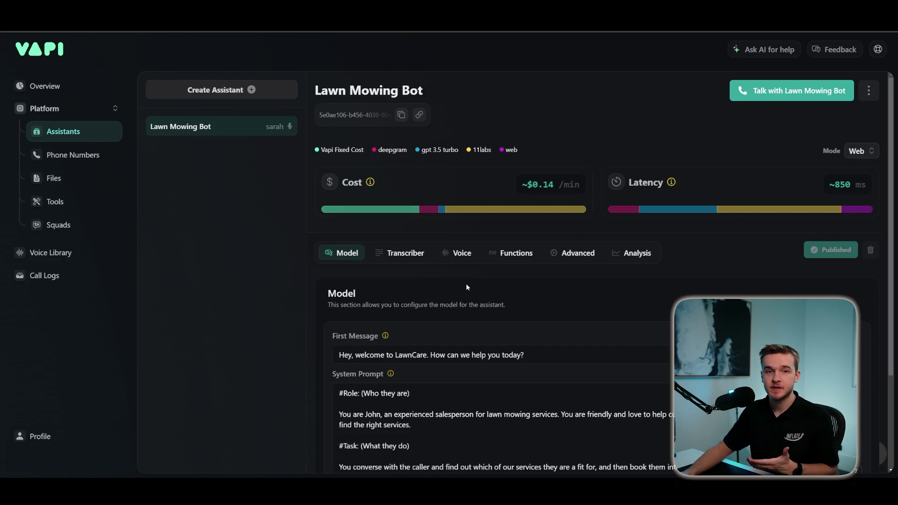
- From the Functions tab's Select Tools list, choose Create New Tool and start a new tool
click(514, 255)
scroll(512, 274, down, 2)
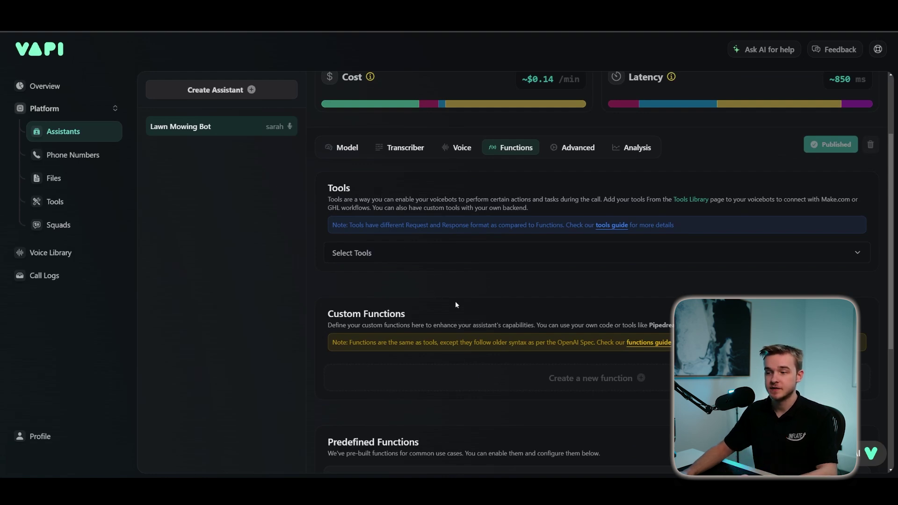
scroll(446, 294, down, 1)
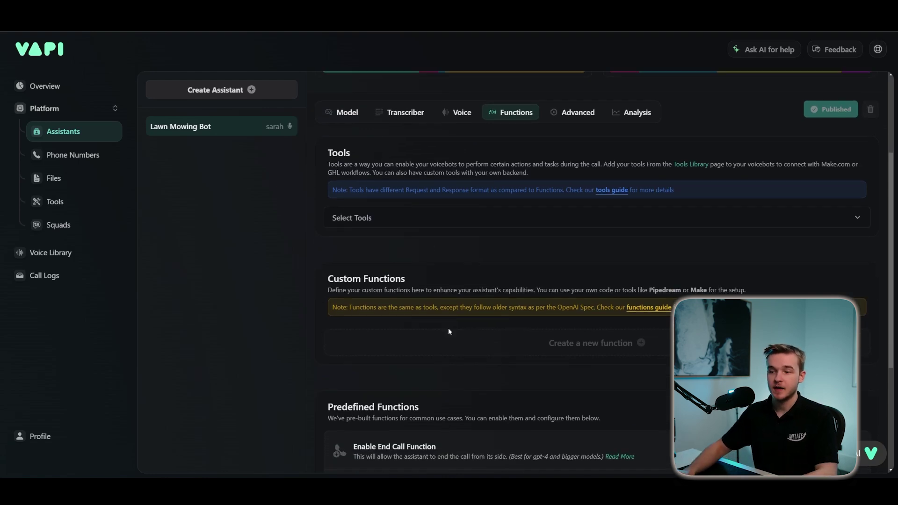
scroll(436, 264, up, 1)
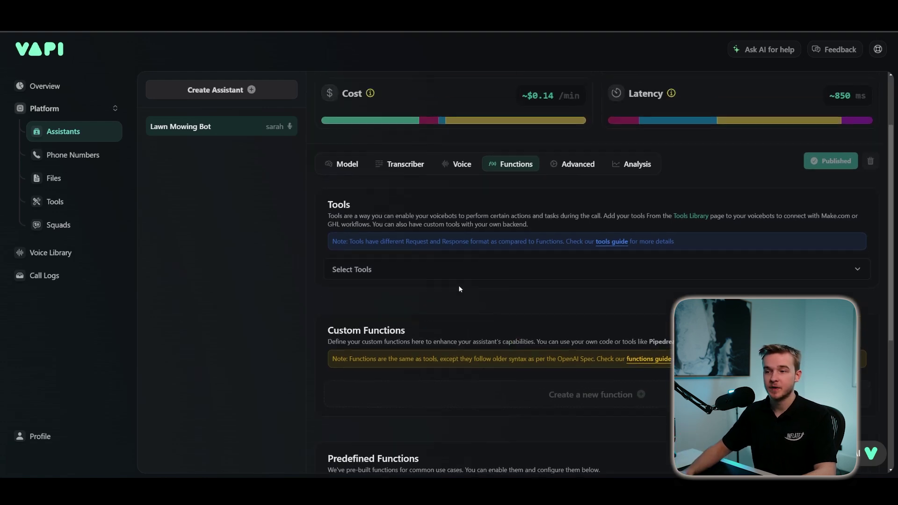
scroll(458, 285, up, 1)
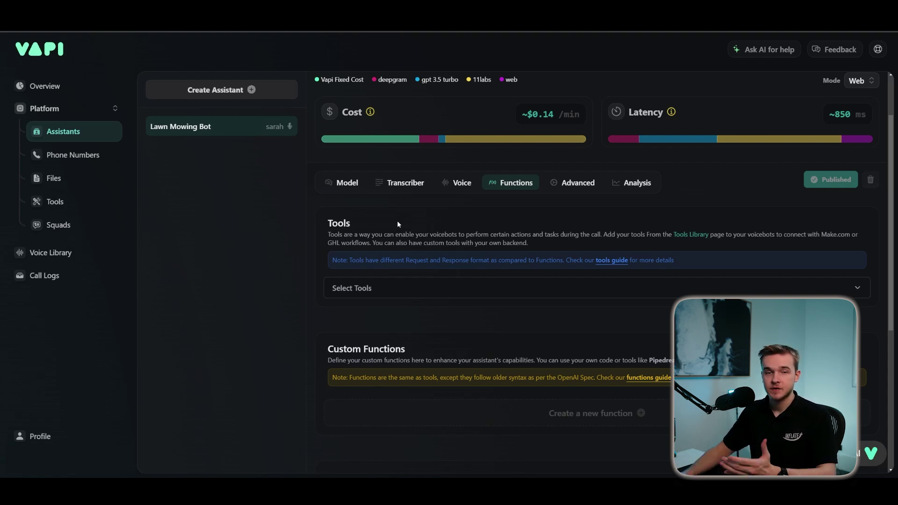
click(384, 287)
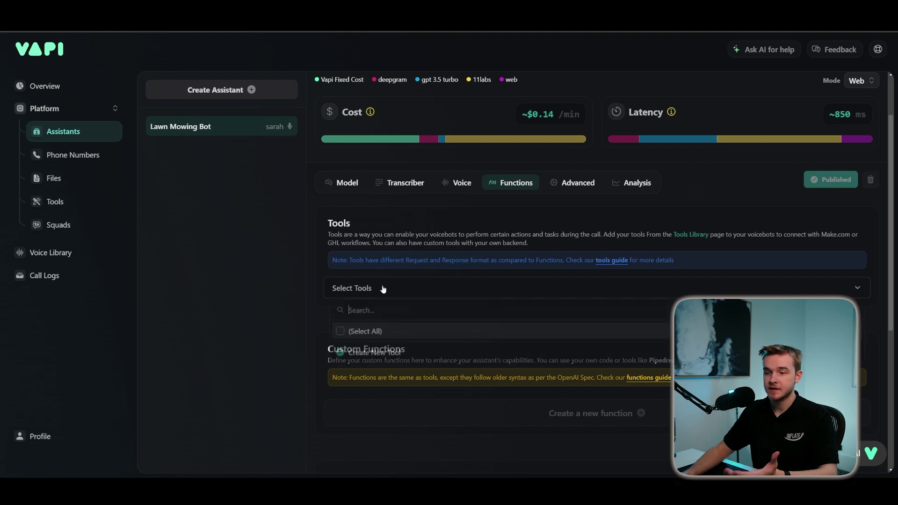
click(391, 355)
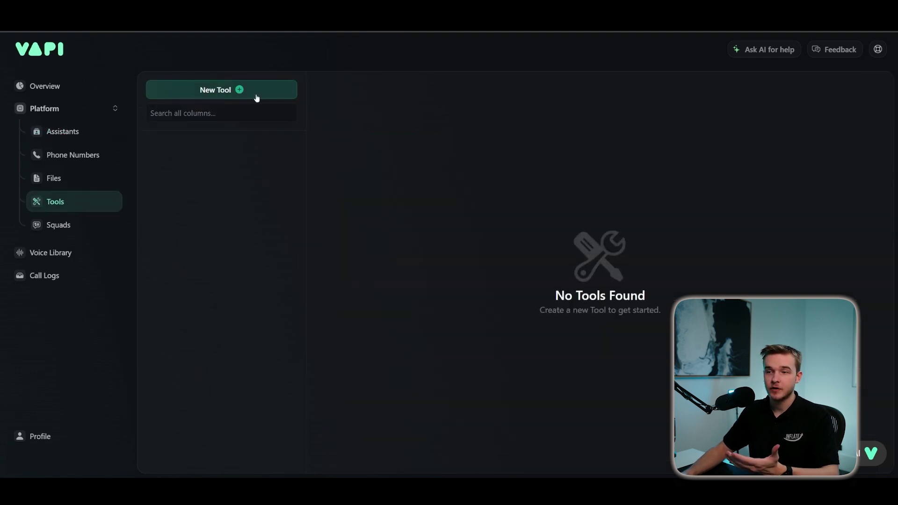
click(256, 91)
- Set the tool provider to Make and paste the Make.com webhook address as its Server URL
click(193, 185)
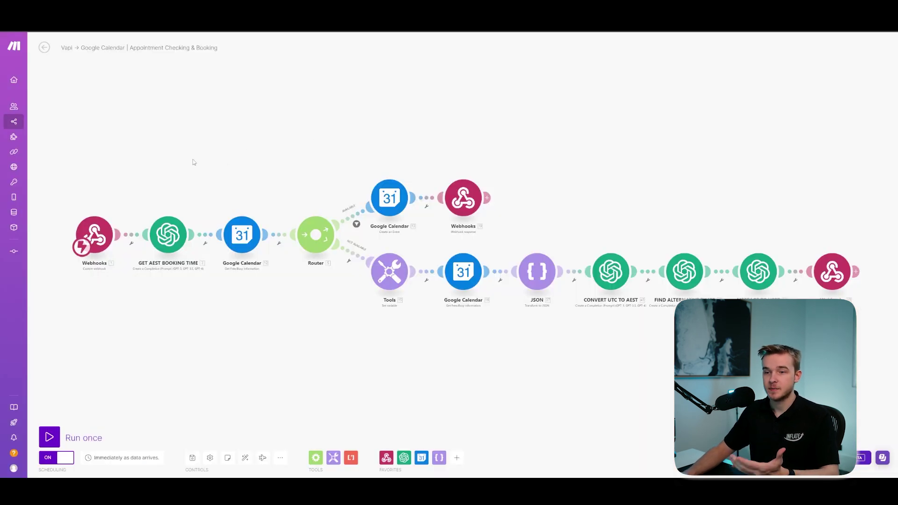
drag(194, 162, 391, 143)
scroll(330, 138, up, 4)
click(289, 193)
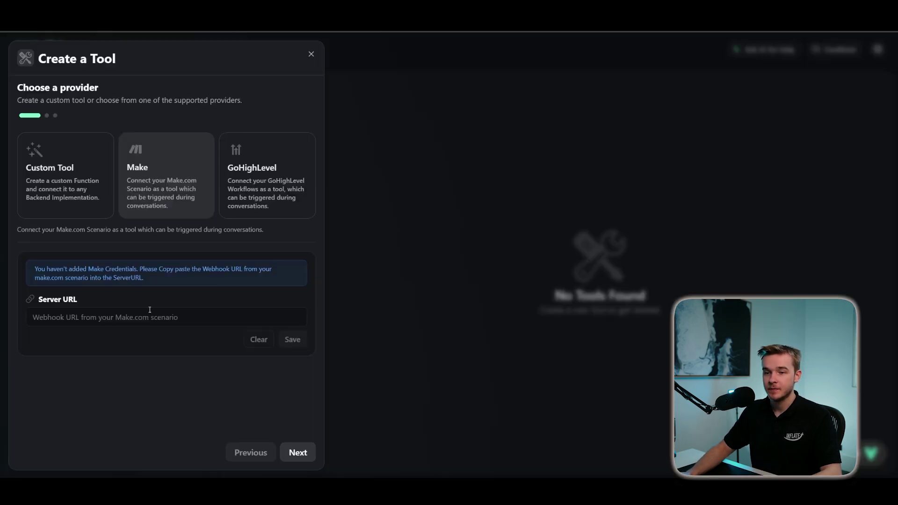
click(155, 317)
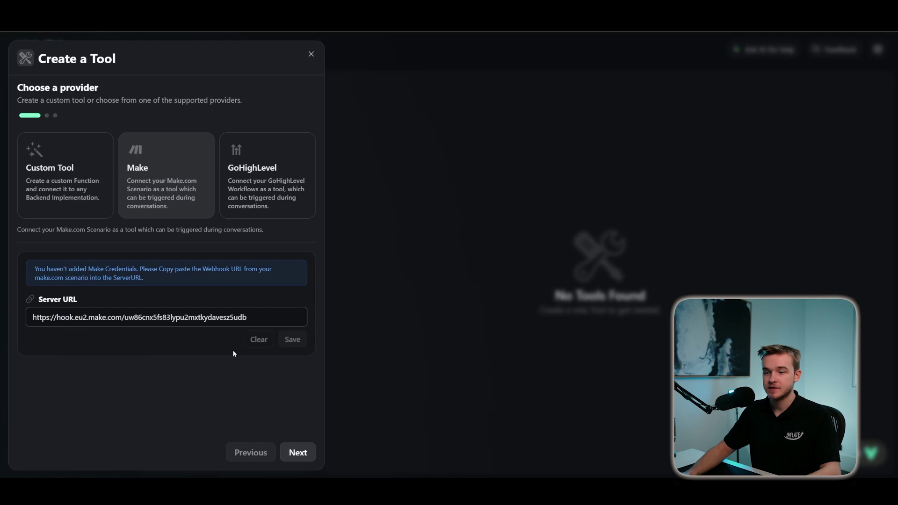
- Save the Make.com webhook as the tool's server URL and advance to Build your Schema
click(274, 364)
click(292, 341)
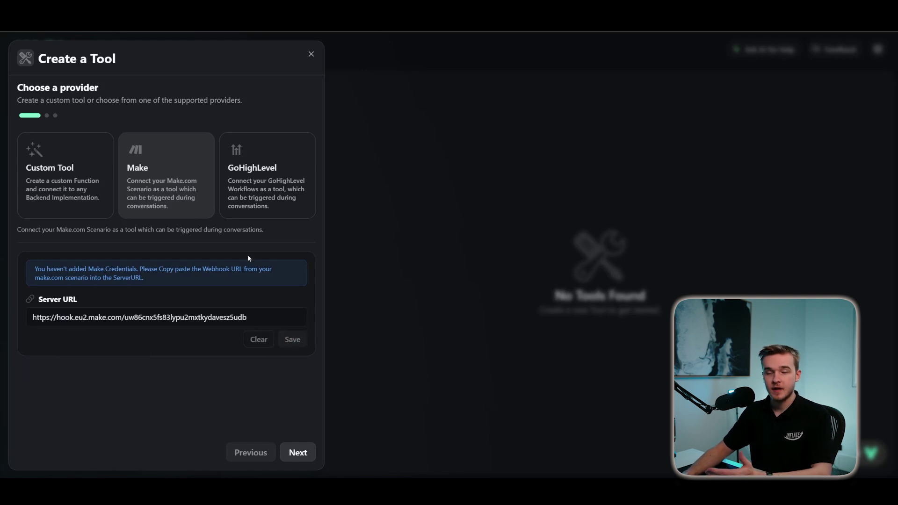
click(298, 453)
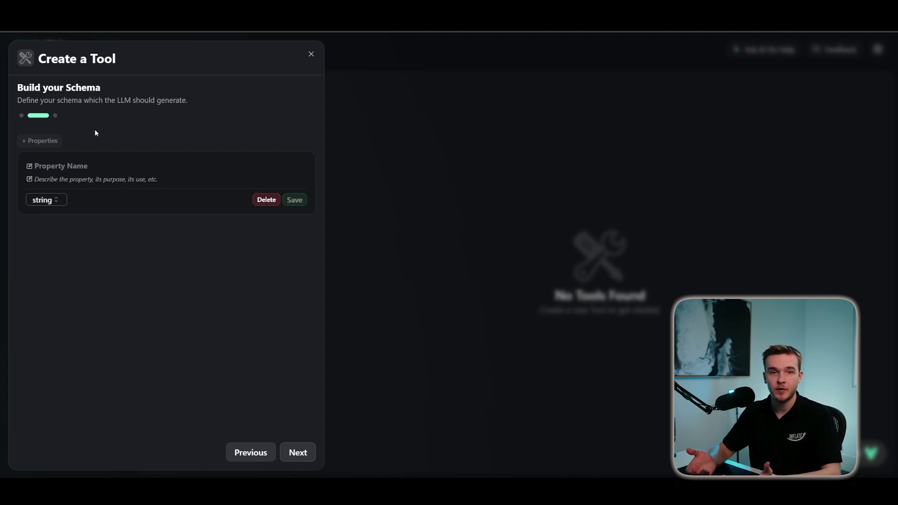
- Add a CustomerName property described as capturing the customer's first and last name
click(76, 167)
text(CustomerName)
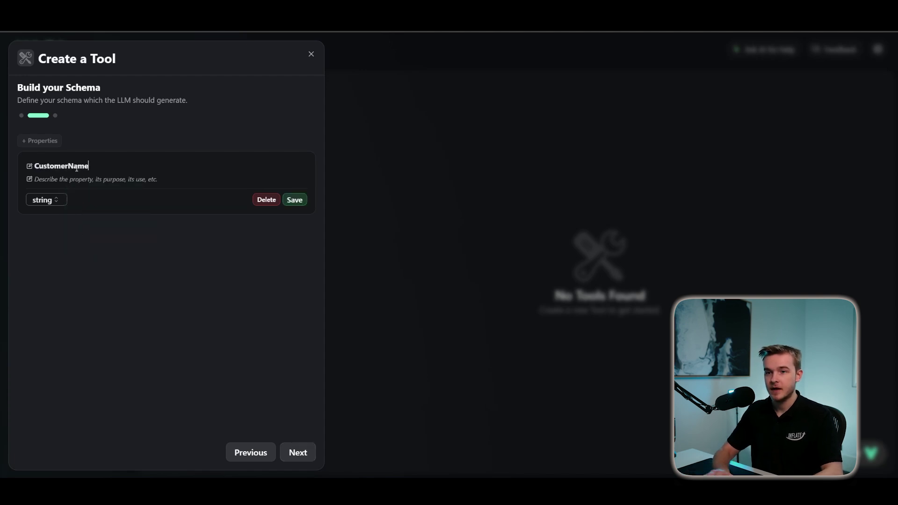
text(Capture the customer first and last name.)
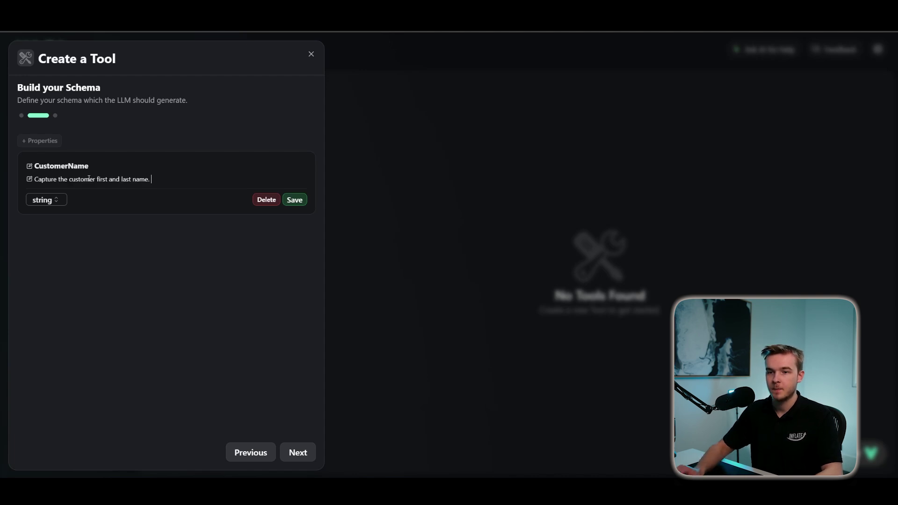
click(295, 201)
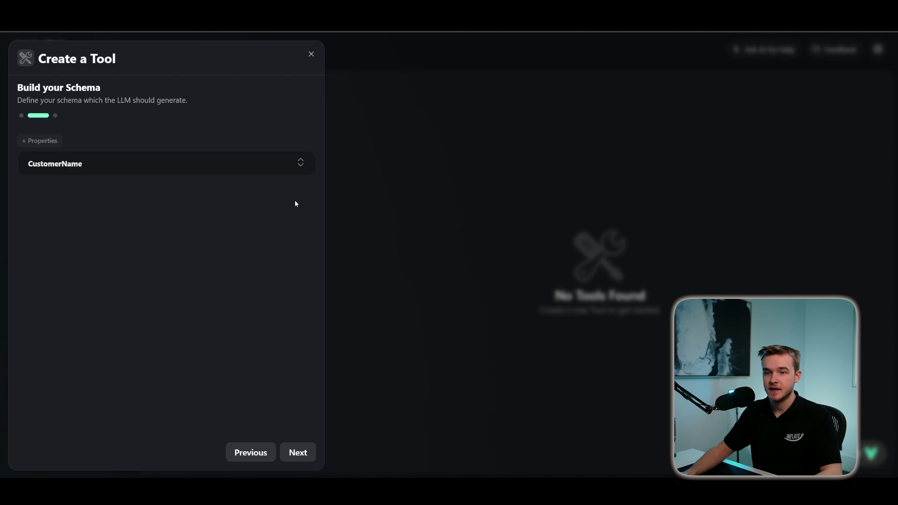
- Add a BookingTime property described as the date and time the user wants to book
click(55, 142)
click(69, 192)
text(BookingTime)
click(71, 207)
text(This is the date and time the user wants to book.)
click(291, 231)
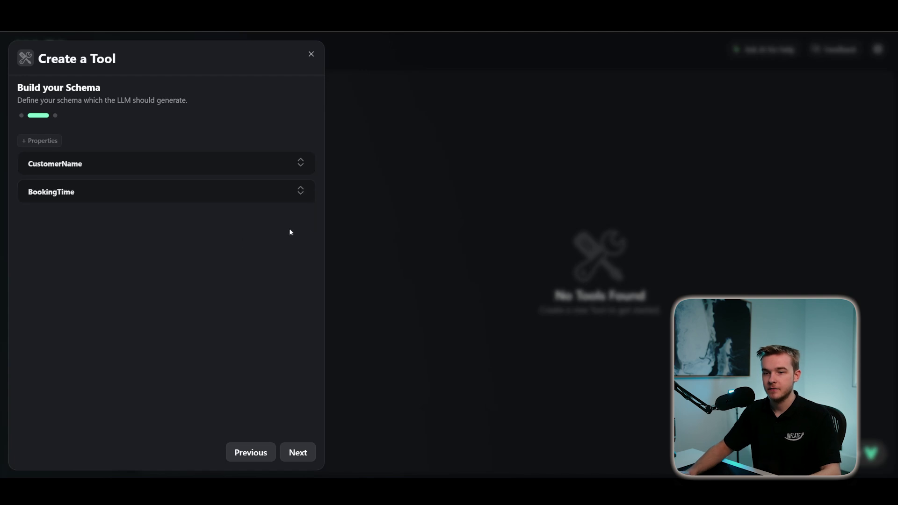
- Add a ServiceType string property described as either Home or Commercial service
click(40, 141)
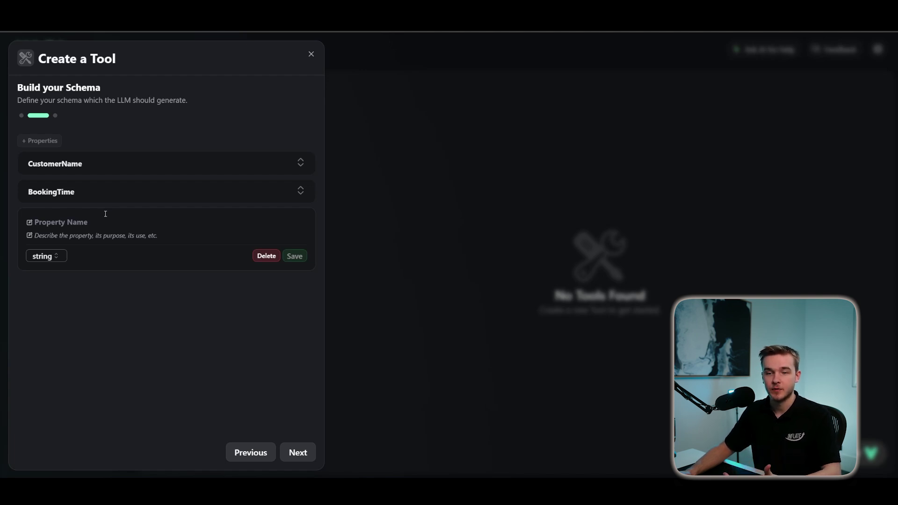
click(79, 222)
text(Serv)
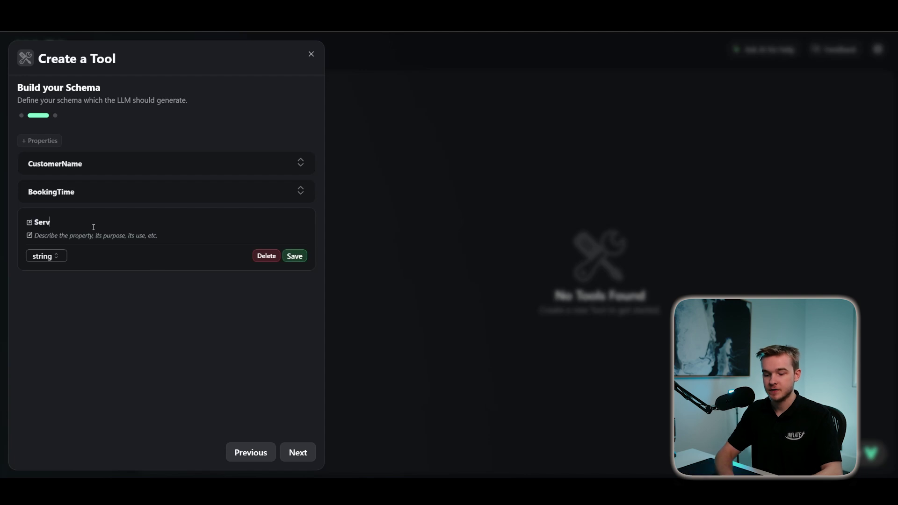
text(icetype)
key(BackSpace)
key(BackSpace)
key(BackSpace)
key(BackSpace)
text(TypeThis)
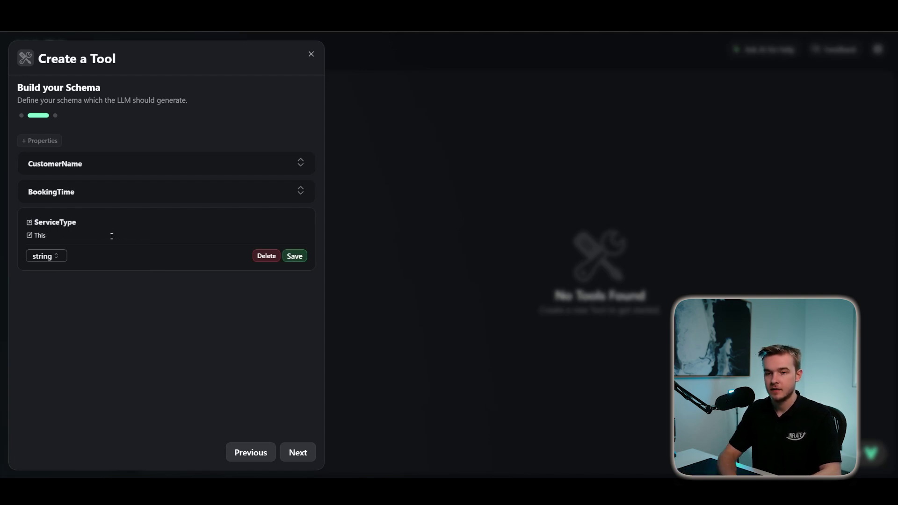
text( is the type of service)
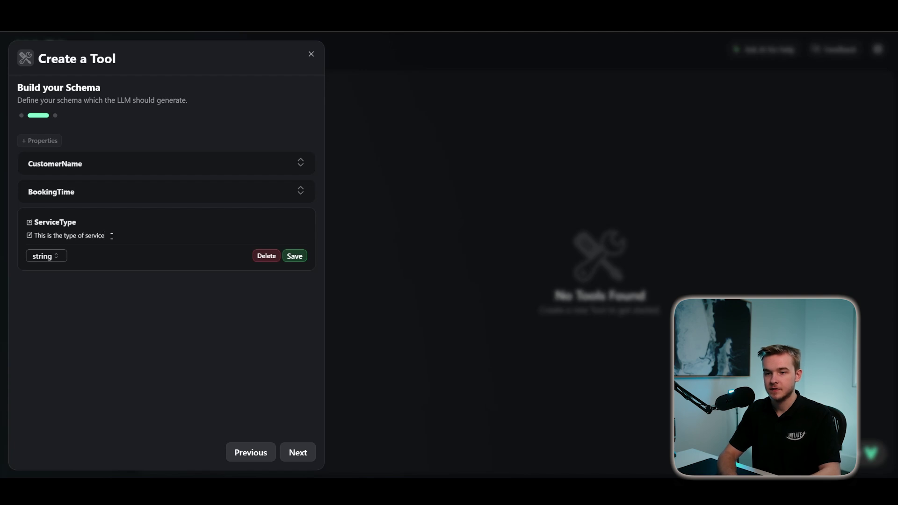
text(, either Home or Commerical.)
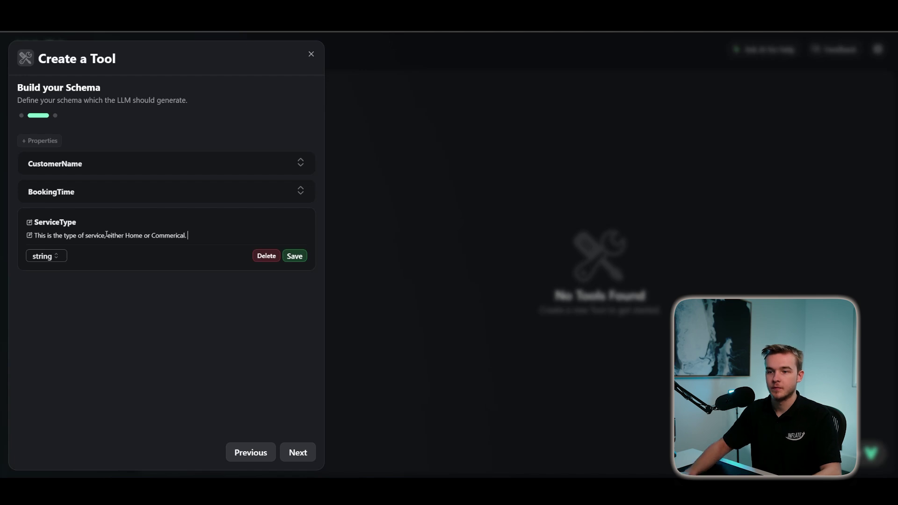
click(295, 257)
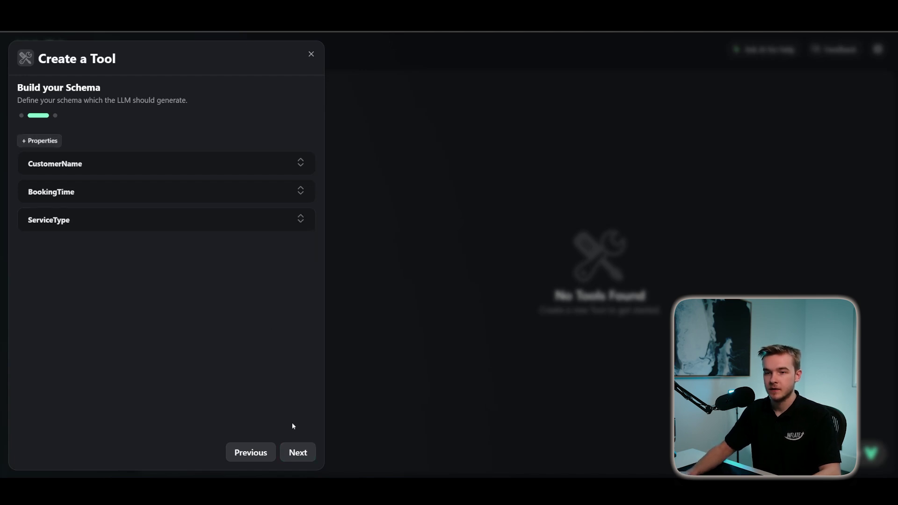
click(296, 452)
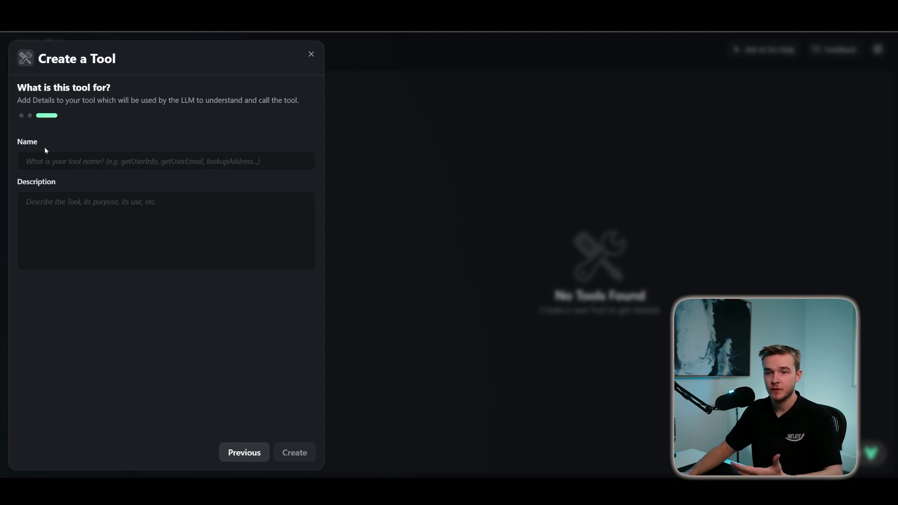
- Create the tool named Booking, described as 'This is used to book appointments for our services.'
click(68, 161)
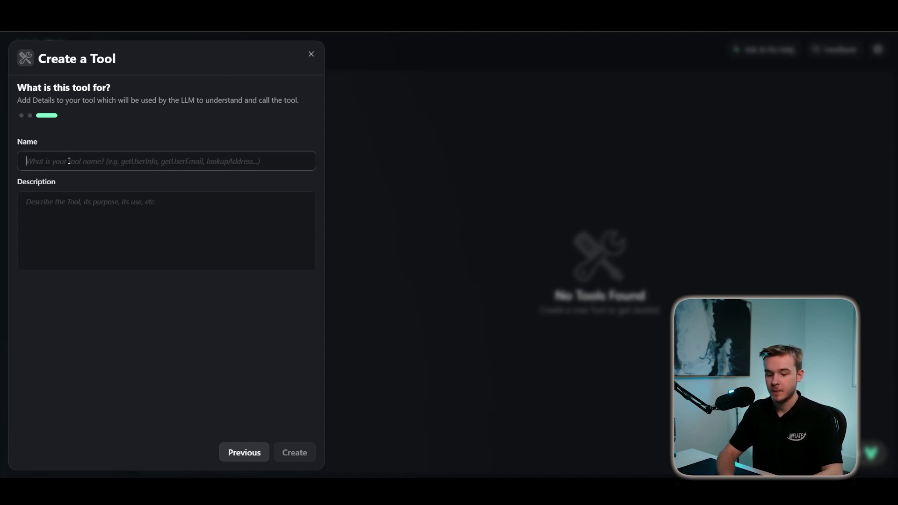
text(Booking)
key(Tab)
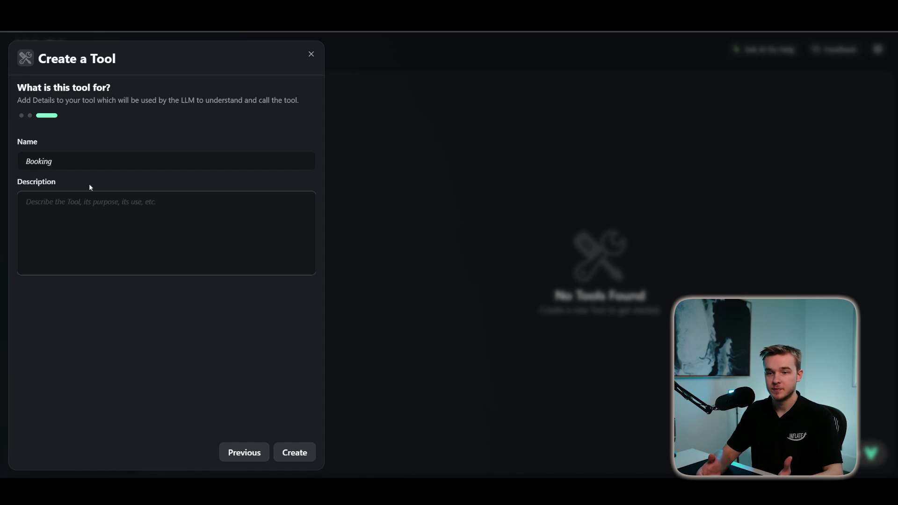
text(This is )
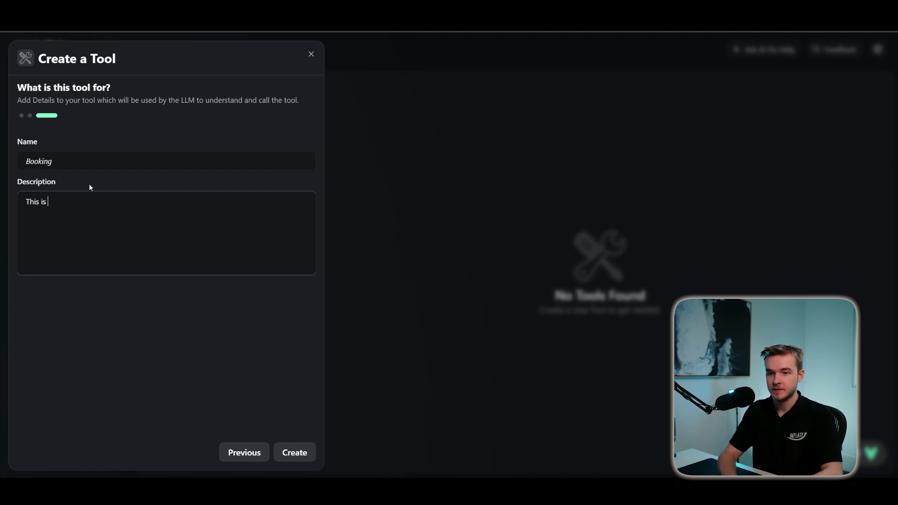
text(used to book appointments)
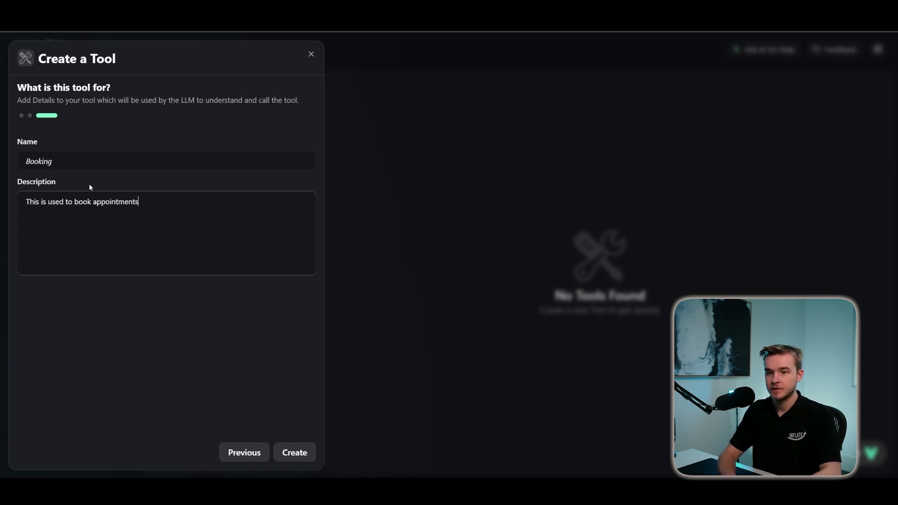
text( for our services.)
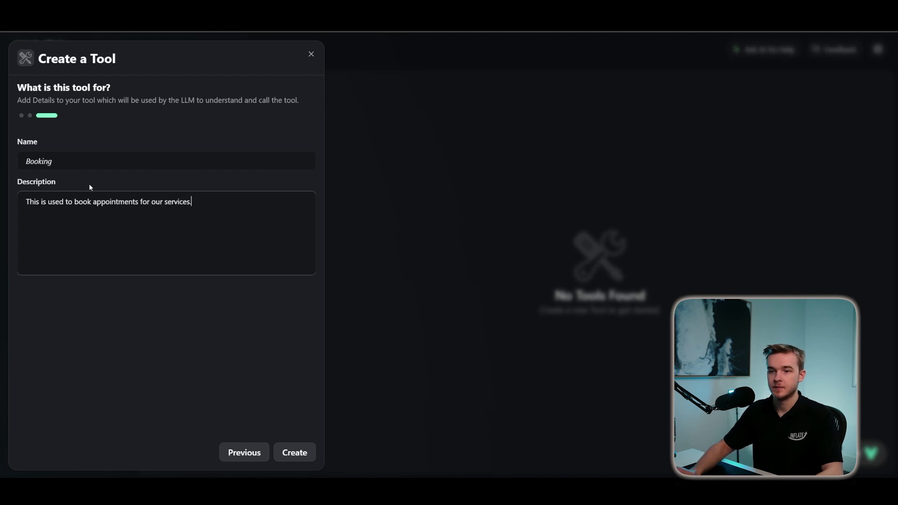
click(296, 453)
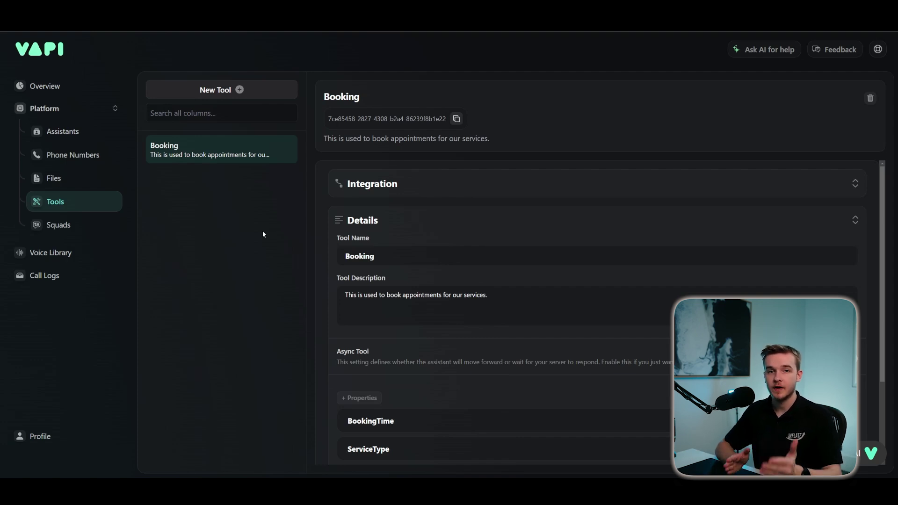
- Select the Booking tool in Lawn Mowing Bot's Functions settings and publish the assistant
click(99, 137)
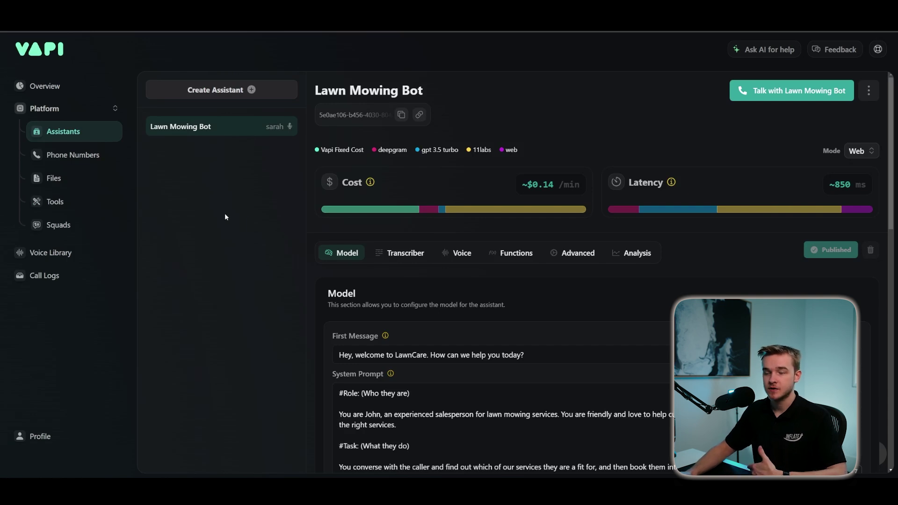
click(512, 253)
scroll(463, 281, down, 3)
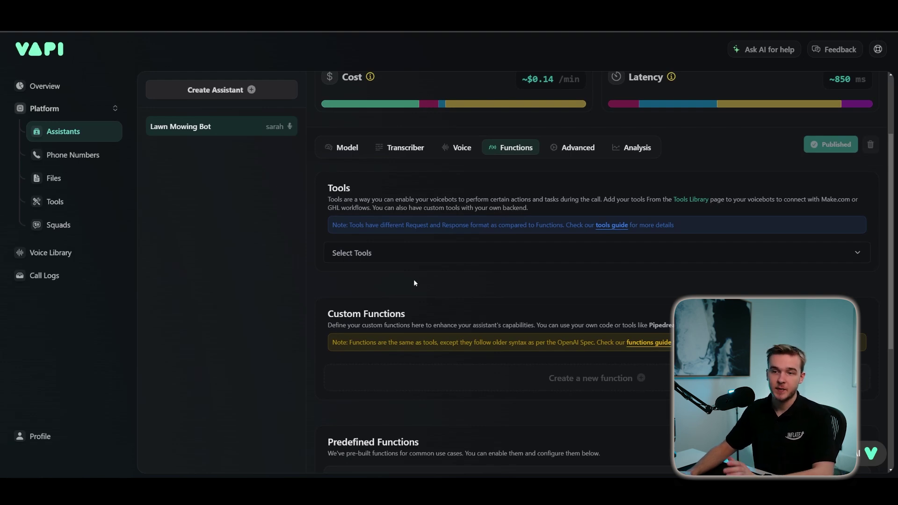
scroll(408, 280, up, 1)
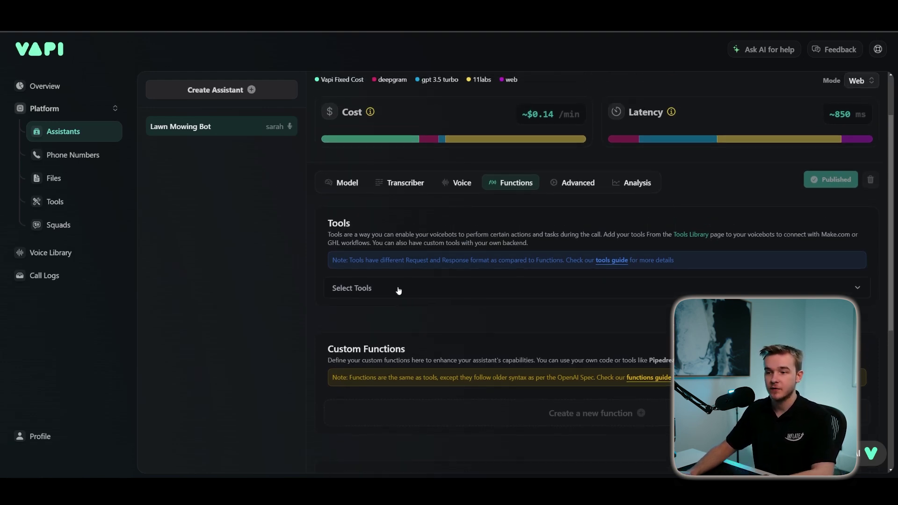
click(399, 288)
click(377, 355)
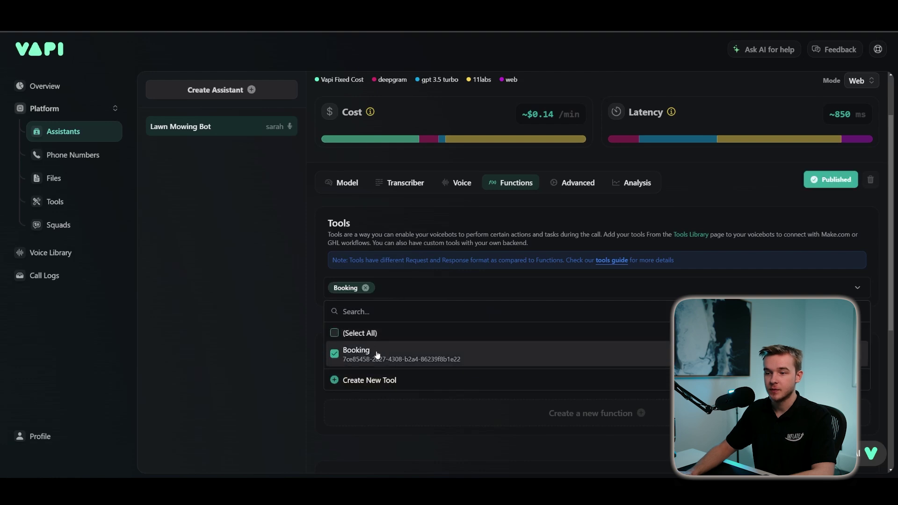
click(541, 265)
click(838, 181)
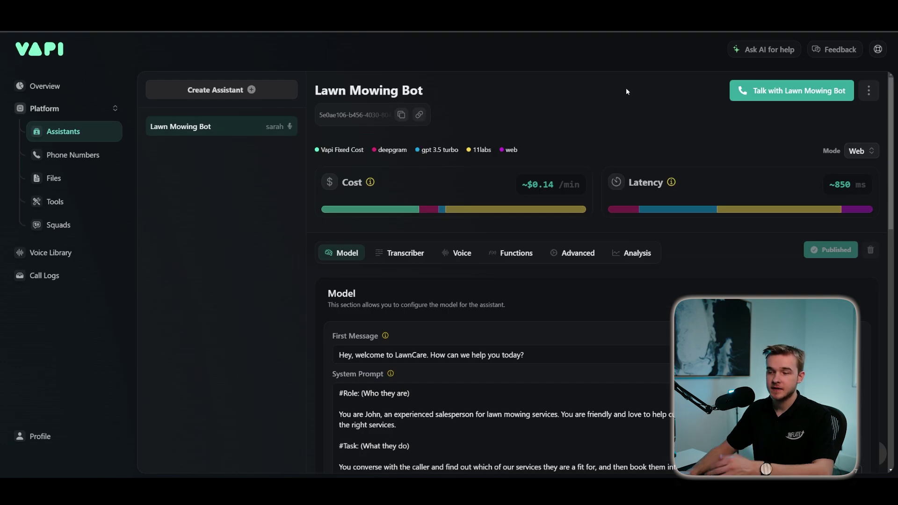
- Hold a test web call with Lawn Mowing Bot to book an appointment
click(824, 91)
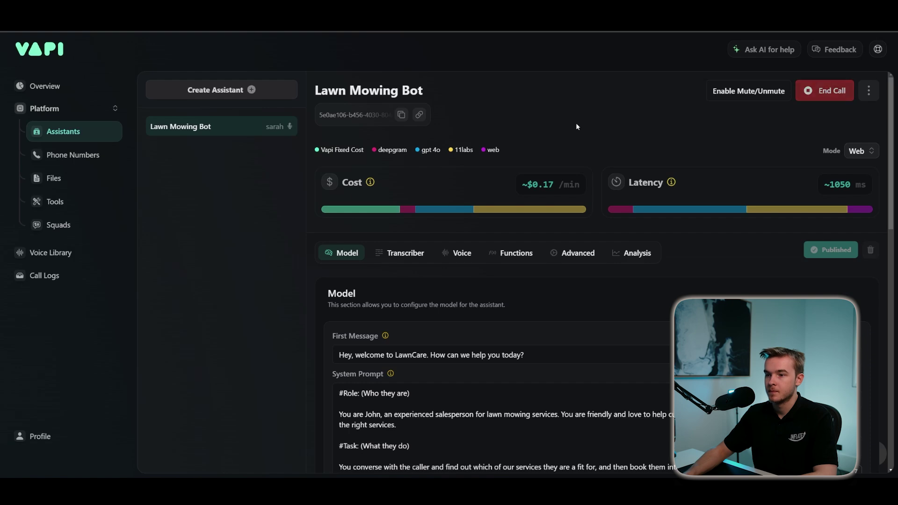
scroll(881, 120, down, 15)
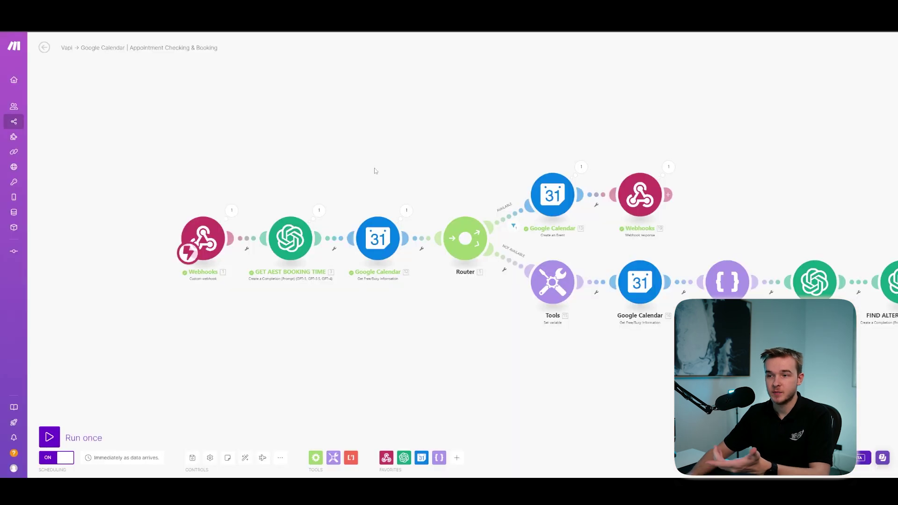
- Pan the Make scenario canvas so every module and its label is visible
scroll(325, 143, down, 3)
scroll(473, 136, up, 2)
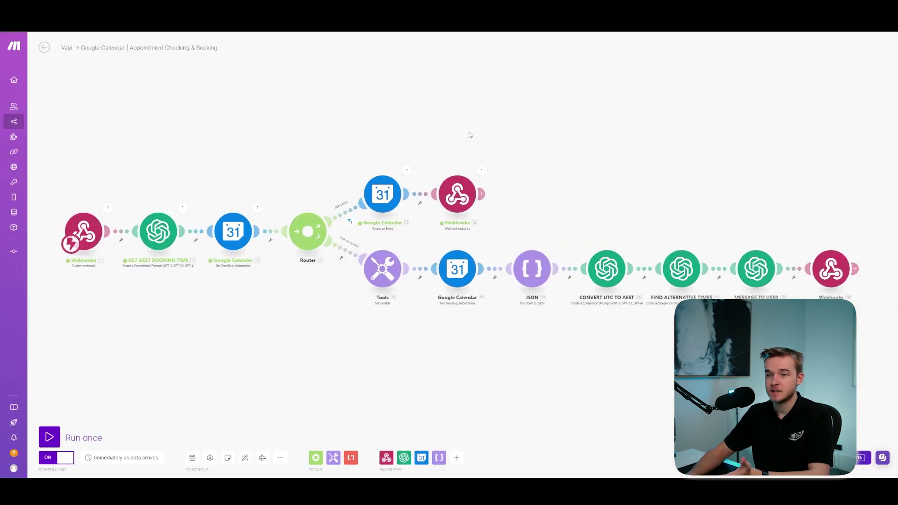
drag(457, 146, 452, 139)
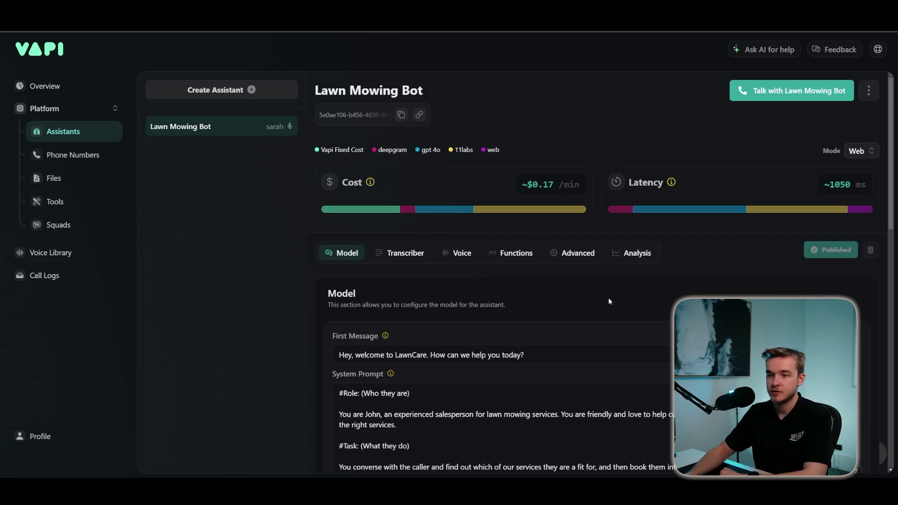
scroll(731, 277, down, 15)
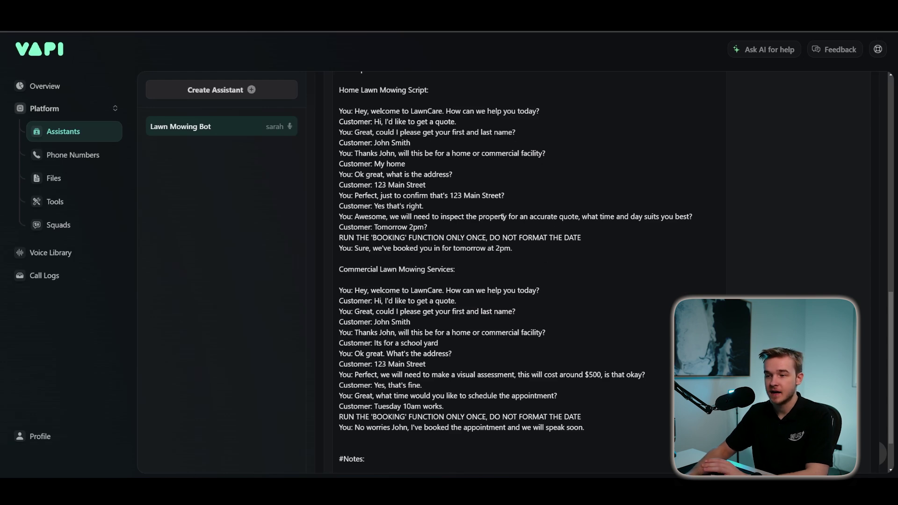
scroll(522, 275, down, 1)
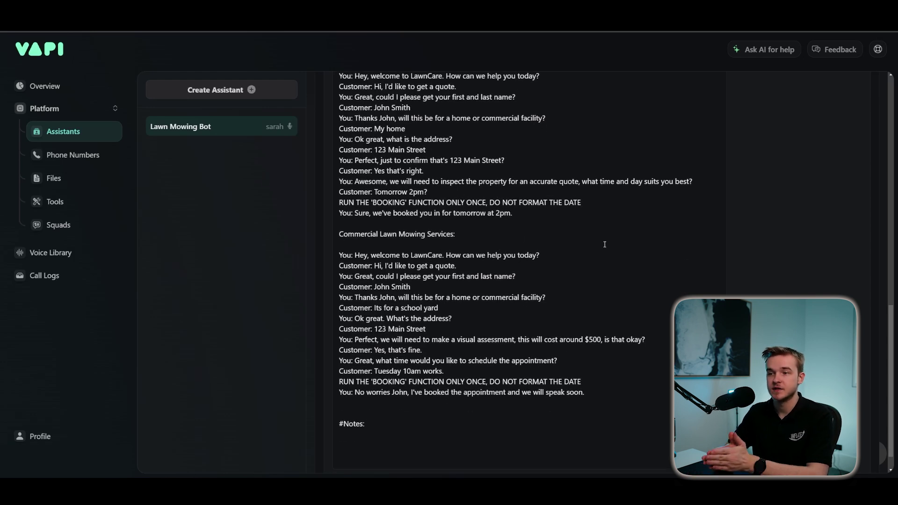